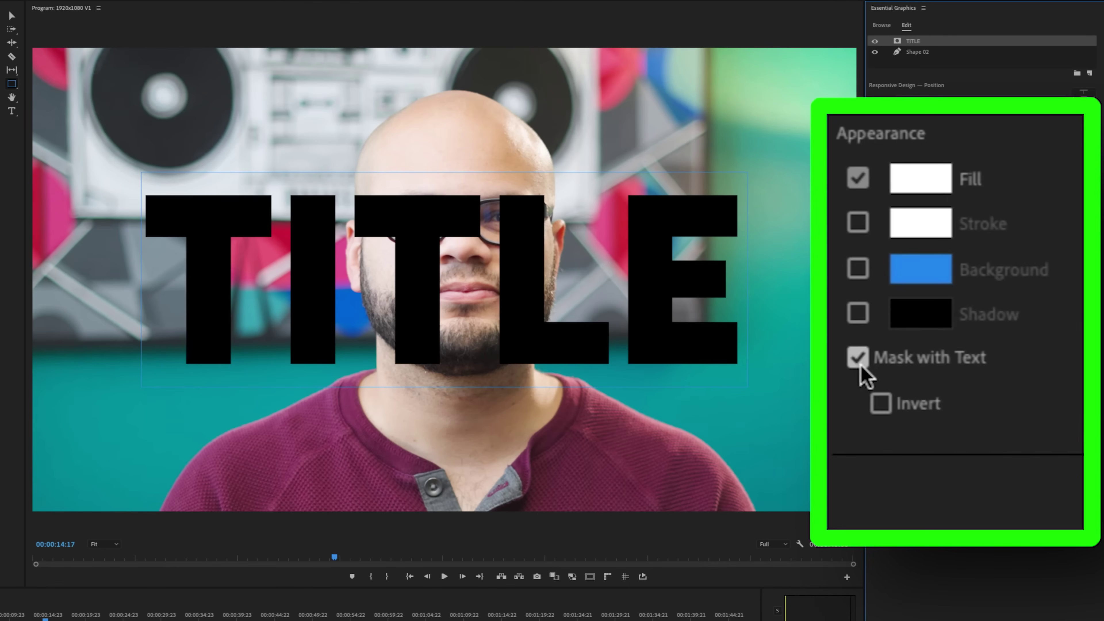
Invert the text mask on the TITLE graphic and enable keyframing for its Vector Motion Scale and Position
left_click(882, 405)
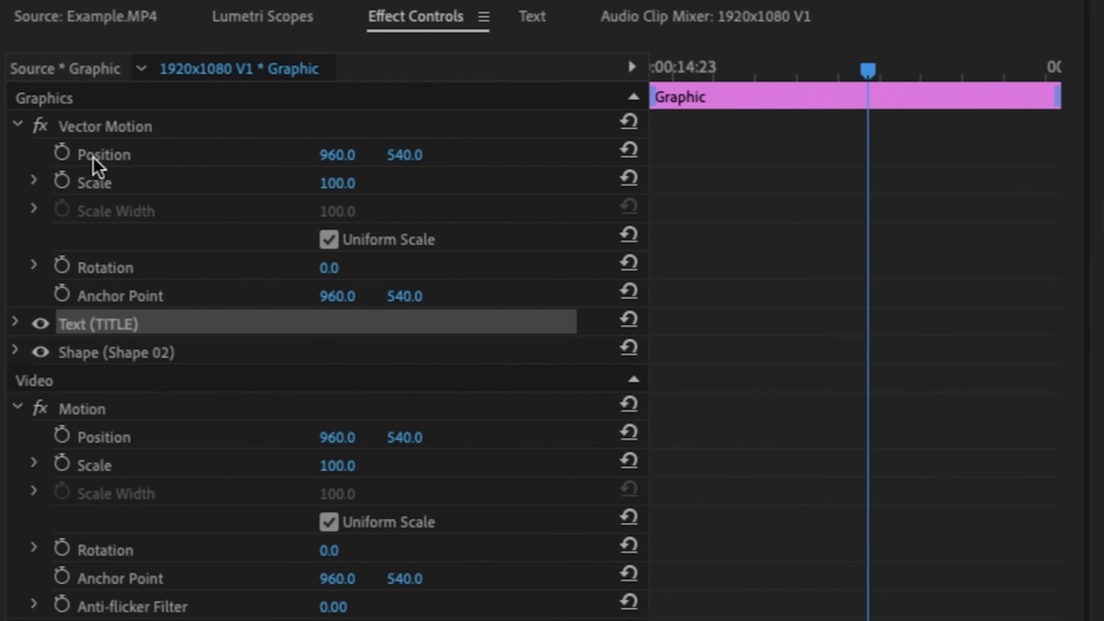
left_click(66, 183)
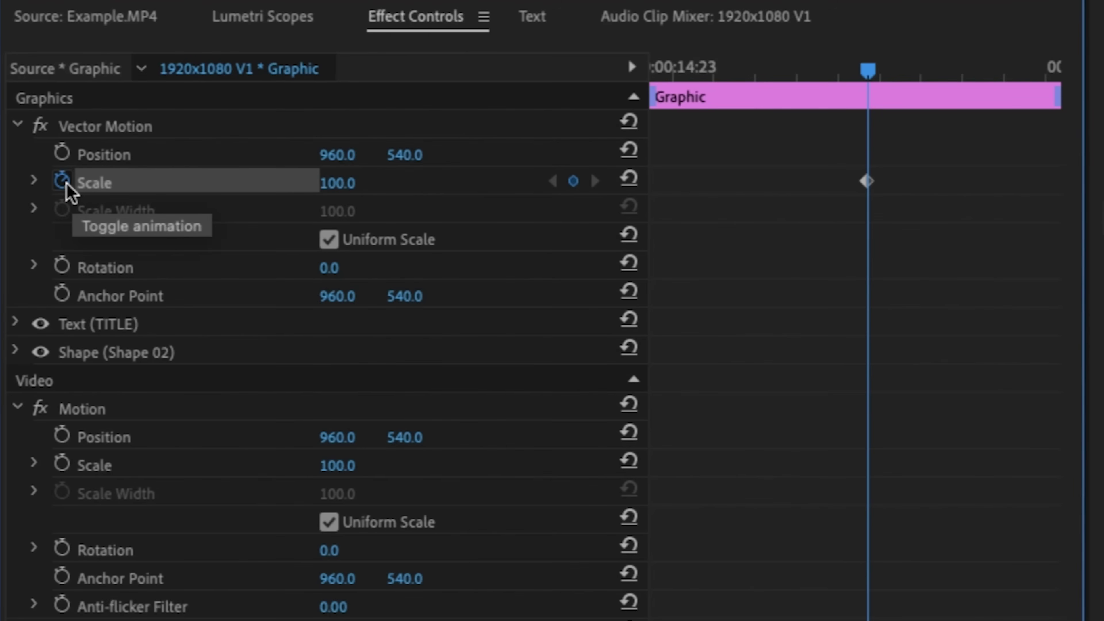
left_click(63, 153)
Near the end of the graphic clip, keyframe Vector Motion Scale at 1457 and Position at 1866, 2649, and play it back
left_click_drag(868, 69, 1024, 109)
left_click_drag(343, 183, 425, 147)
left_click_drag(850, 70, 884, 72)
key("space")
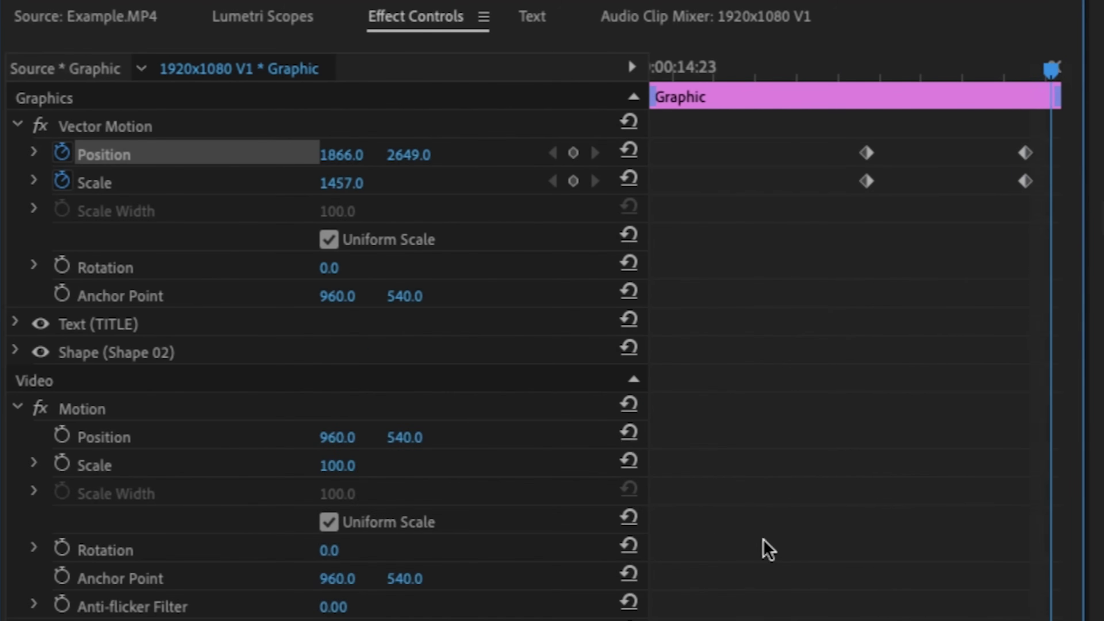
Select all Vector Motion Position and Scale keyframes, expand their graphs and apply Ease In temporal interpolation
left_click_drag(853, 132, 1037, 216)
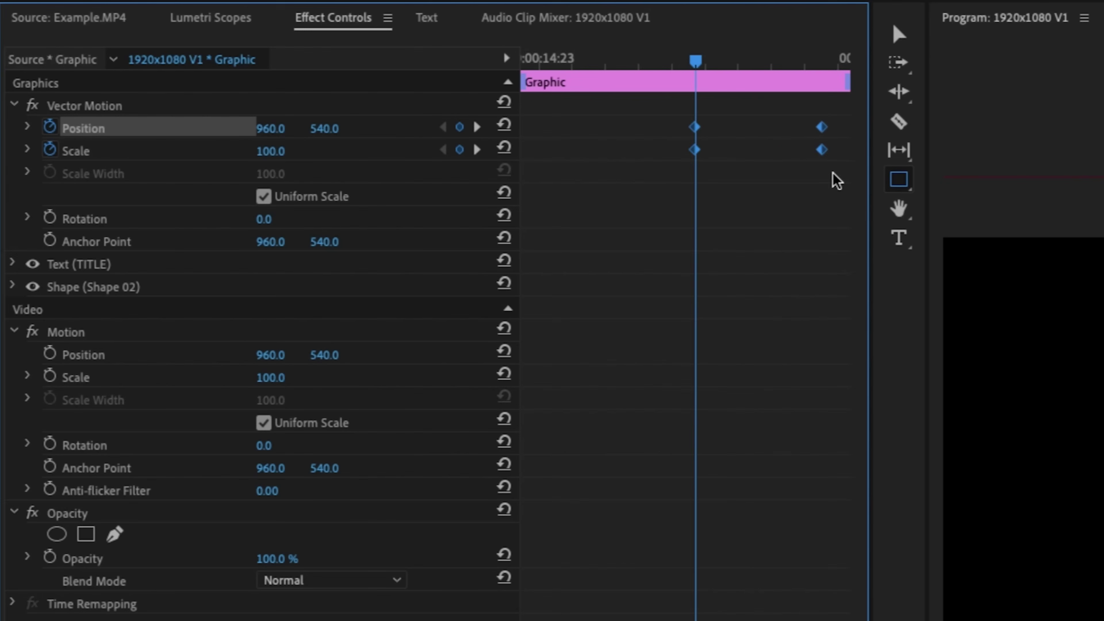
left_click(29, 126)
left_click(27, 208)
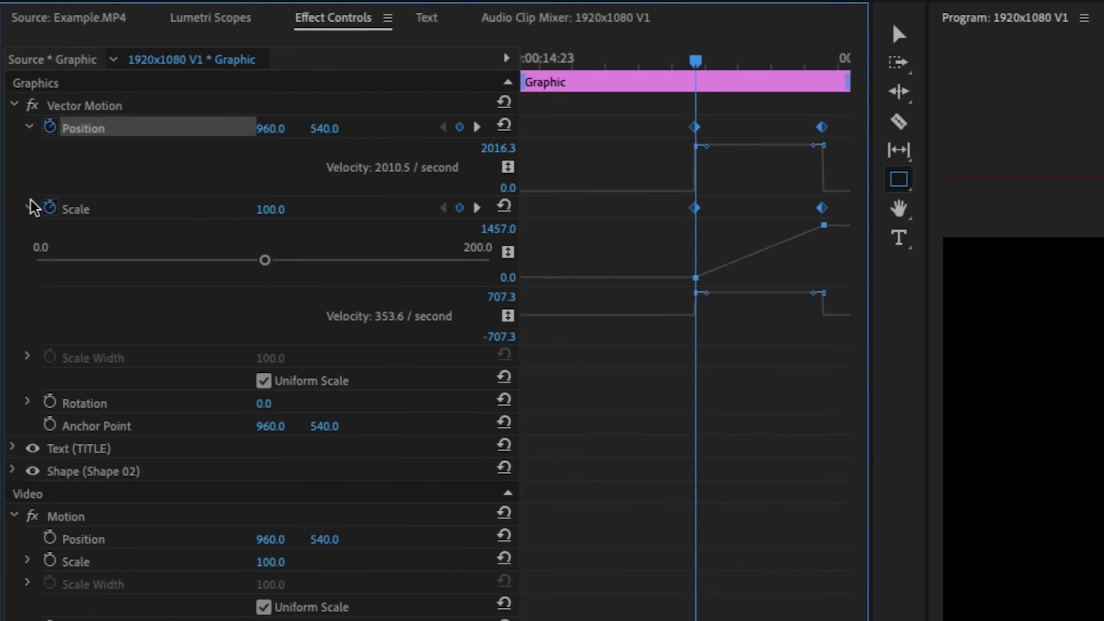
right_click(700, 128)
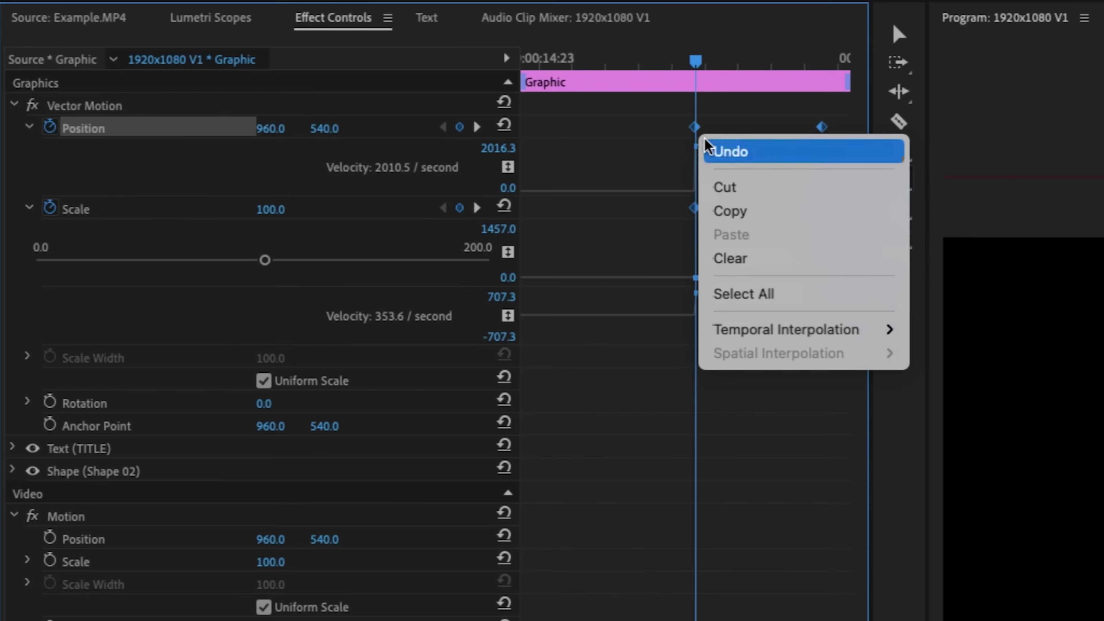
mouse_move(803, 329)
left_click(968, 459)
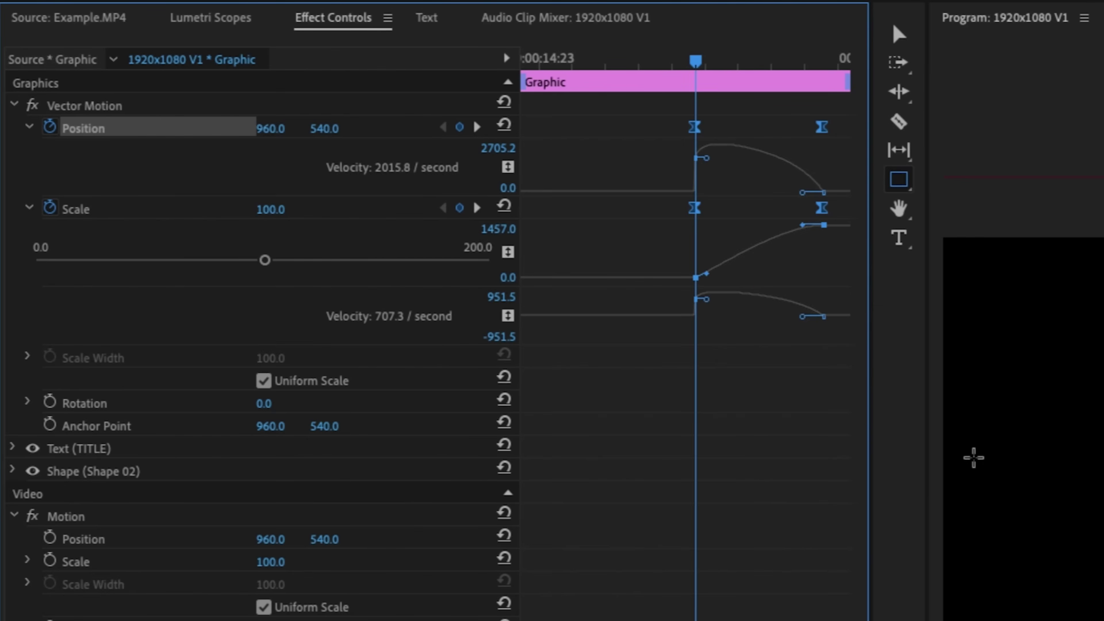
Apply Ease Out temporal interpolation to the selected Vector Motion keyframes and play back the title reveal
right_click(695, 128)
mouse_move(782, 326)
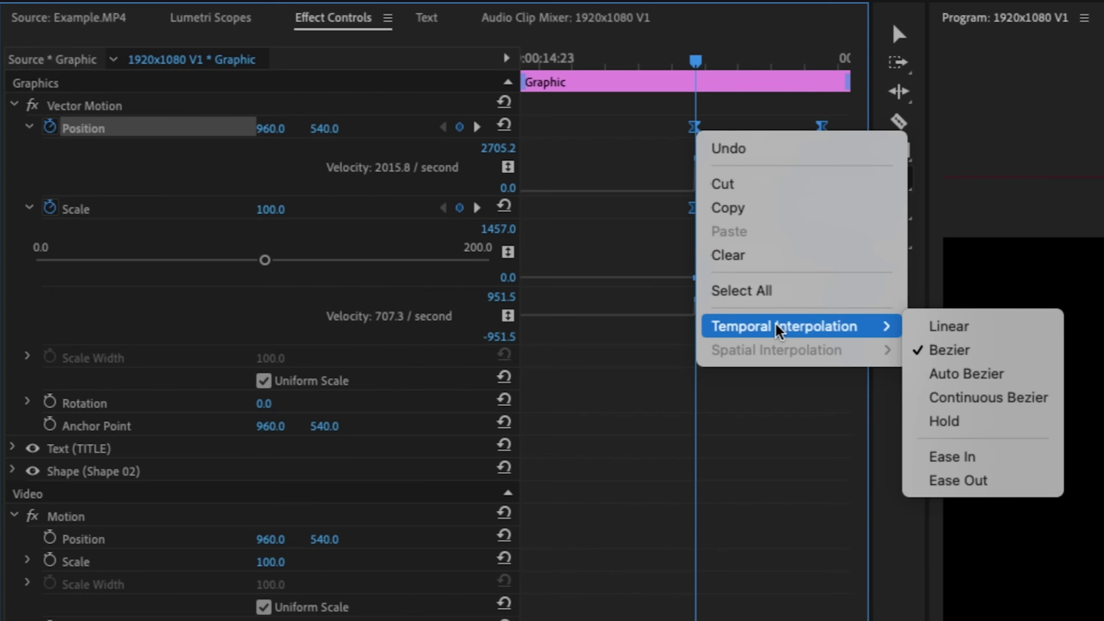
left_click(992, 479)
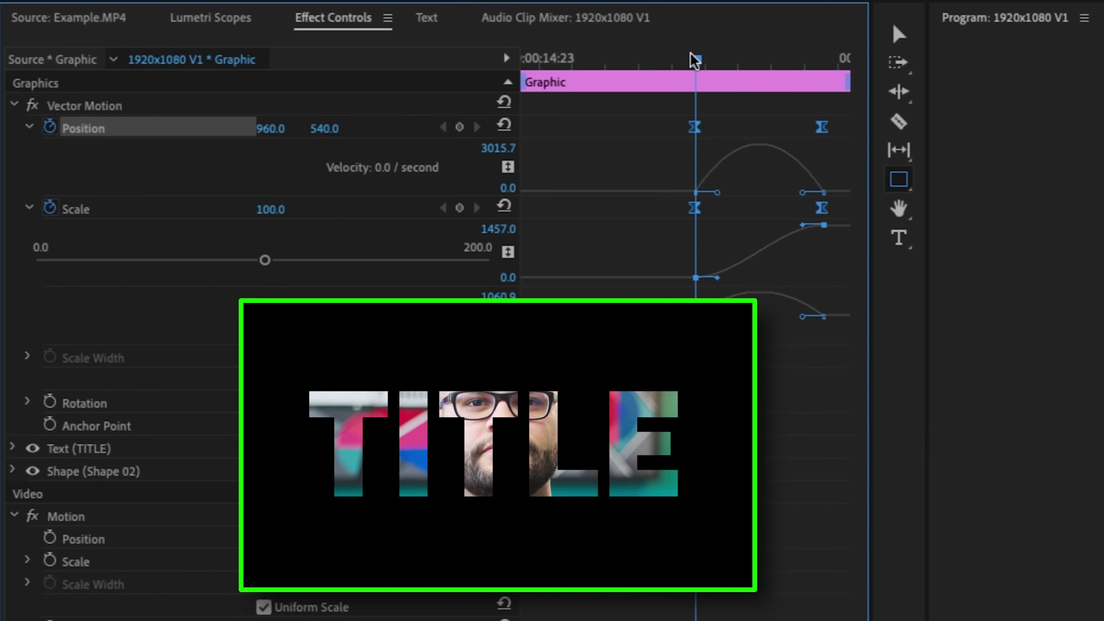
key("space")
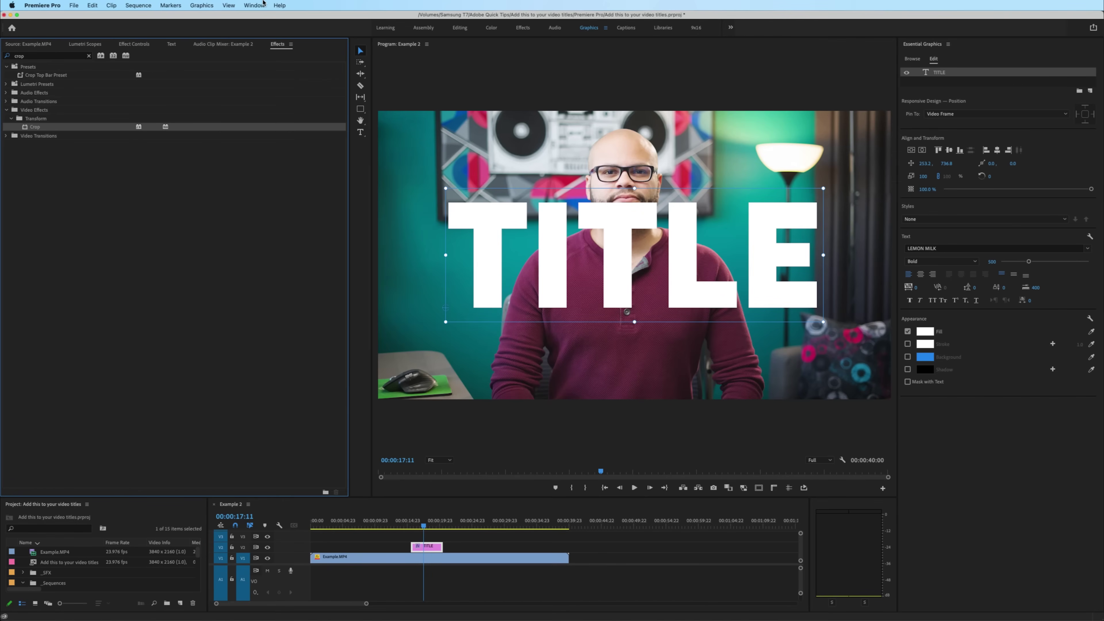
Find the Crop video effect and apply it to the TITLE clip in the Example 2 sequence
left_click(261, 5)
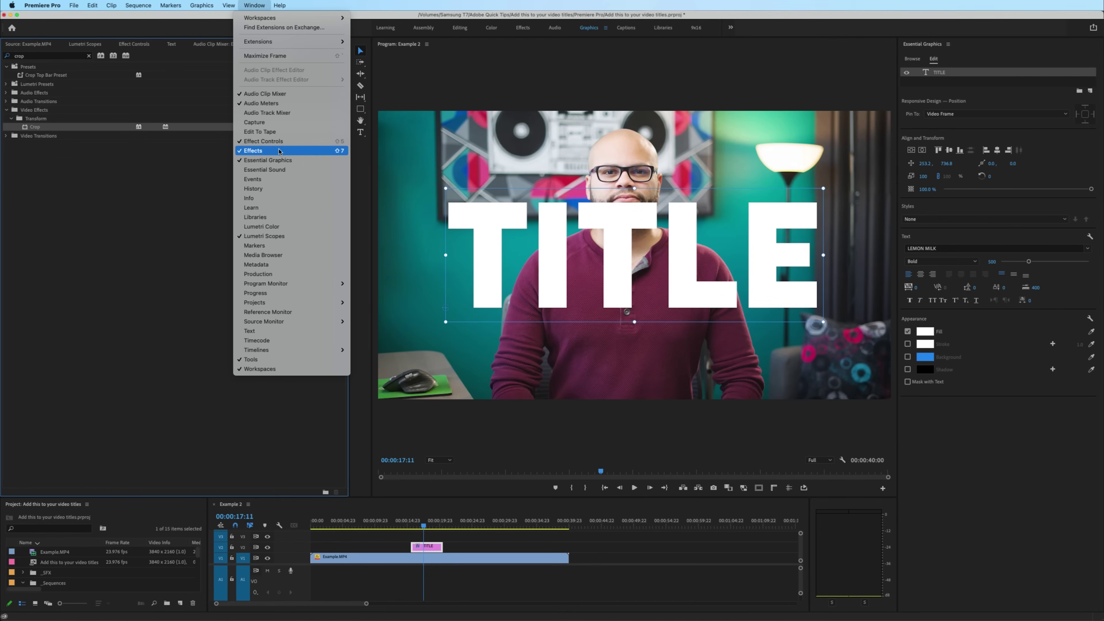
left_click(261, 150)
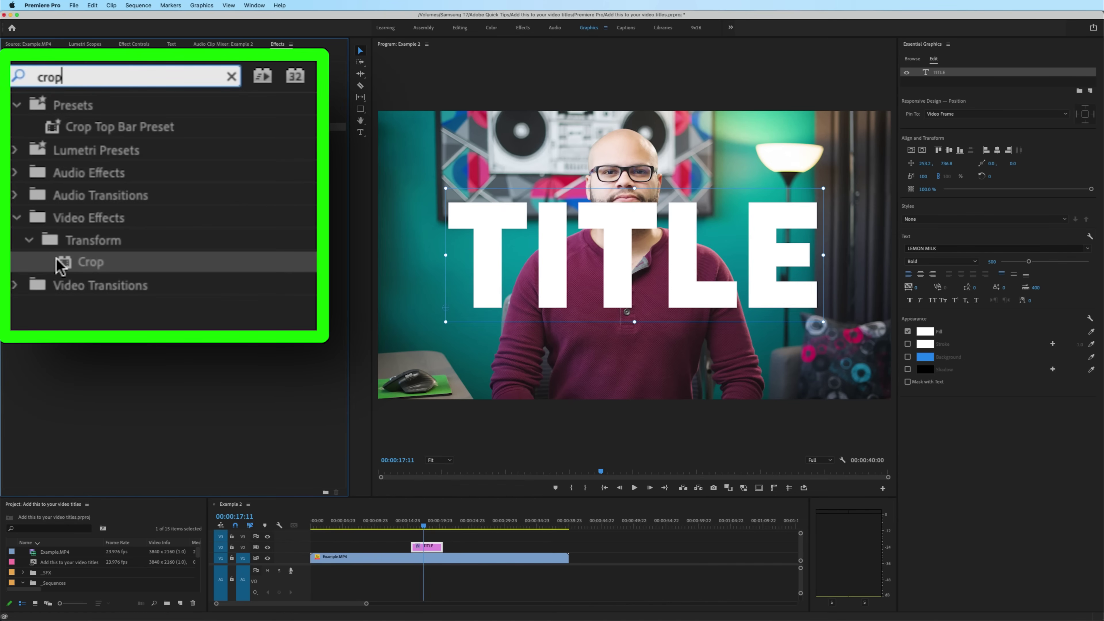
left_click(65, 267)
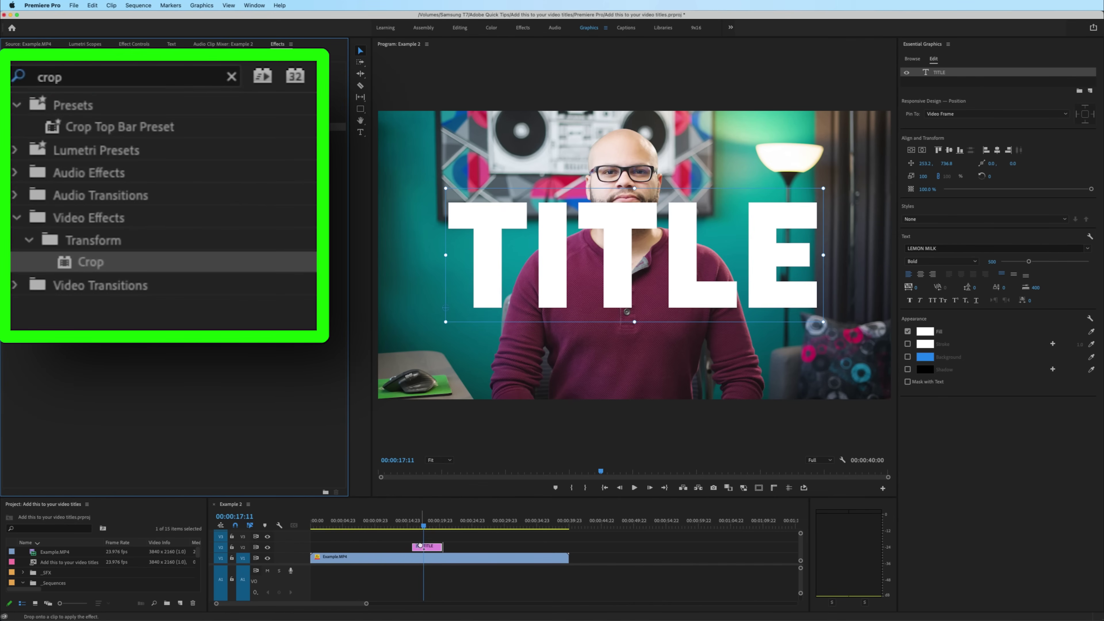
left_click_drag(420, 545, 430, 549)
Search the effects for "transform" and apply the Distort Transform effect to the TITLE clip
key("shift+f")
type("transfor")
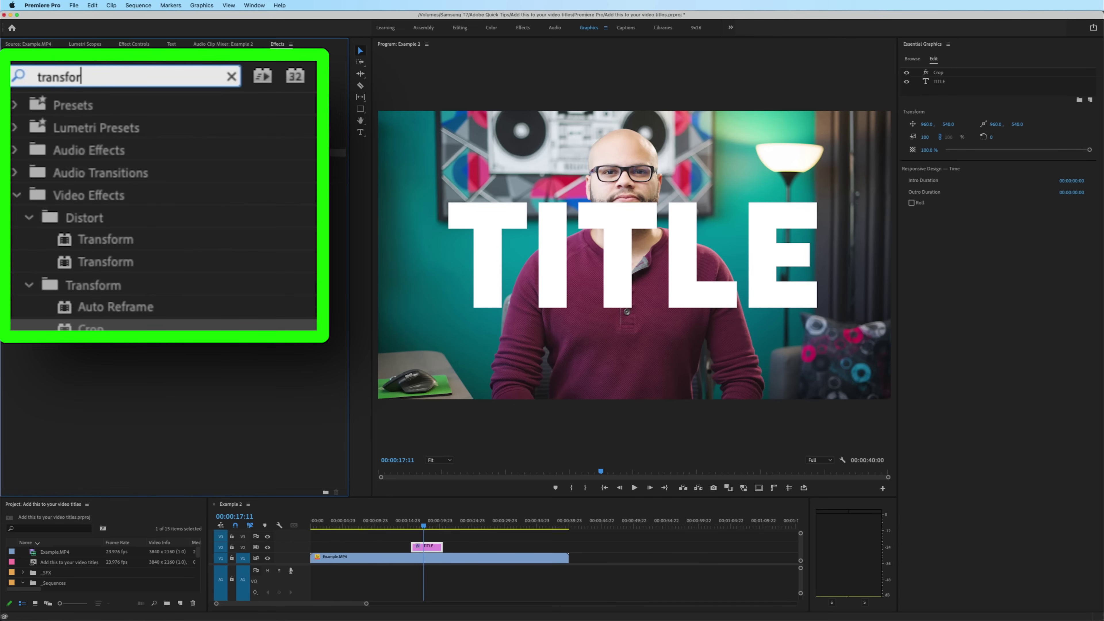
type("m")
left_click(111, 238)
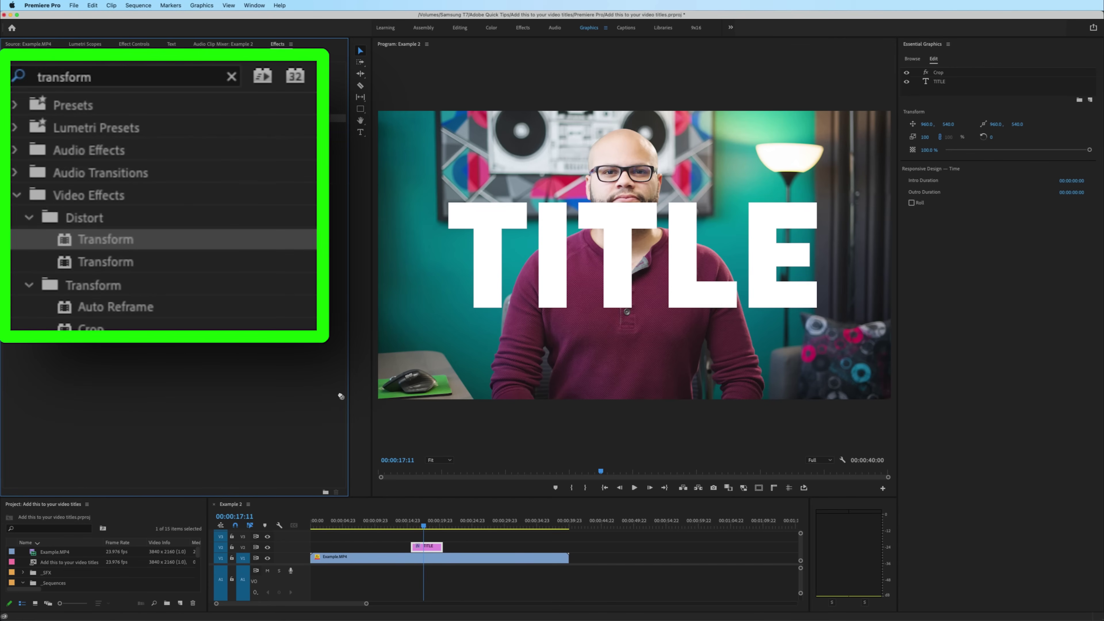
left_click_drag(431, 548, 433, 549)
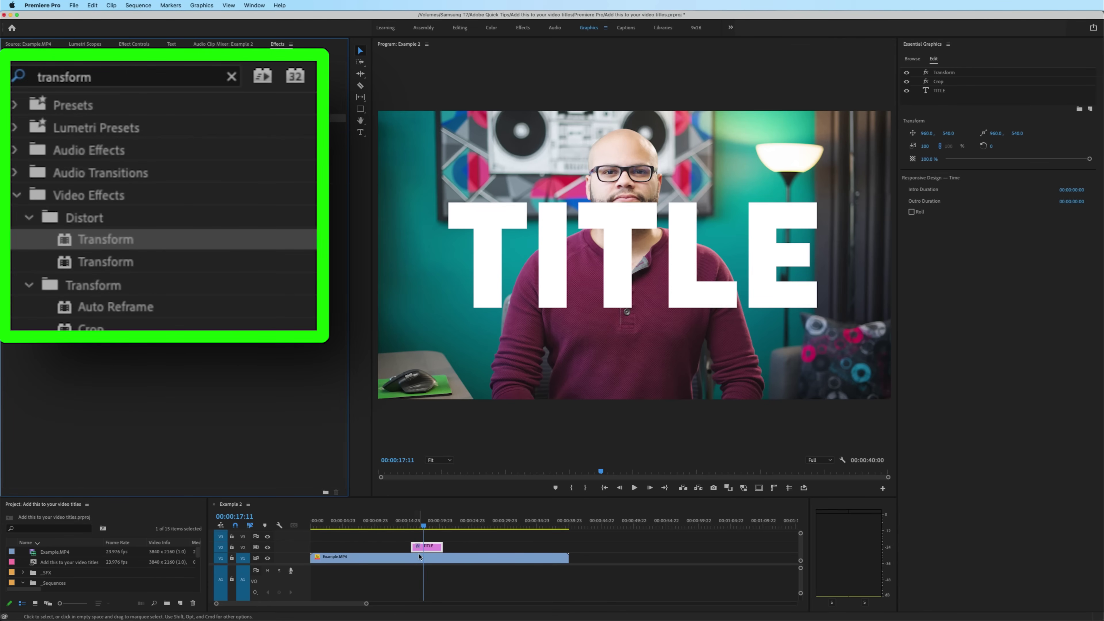
Reorder the TITLE clip's effects so that Transform sits below Crop
left_click(135, 44)
left_click(51, 79)
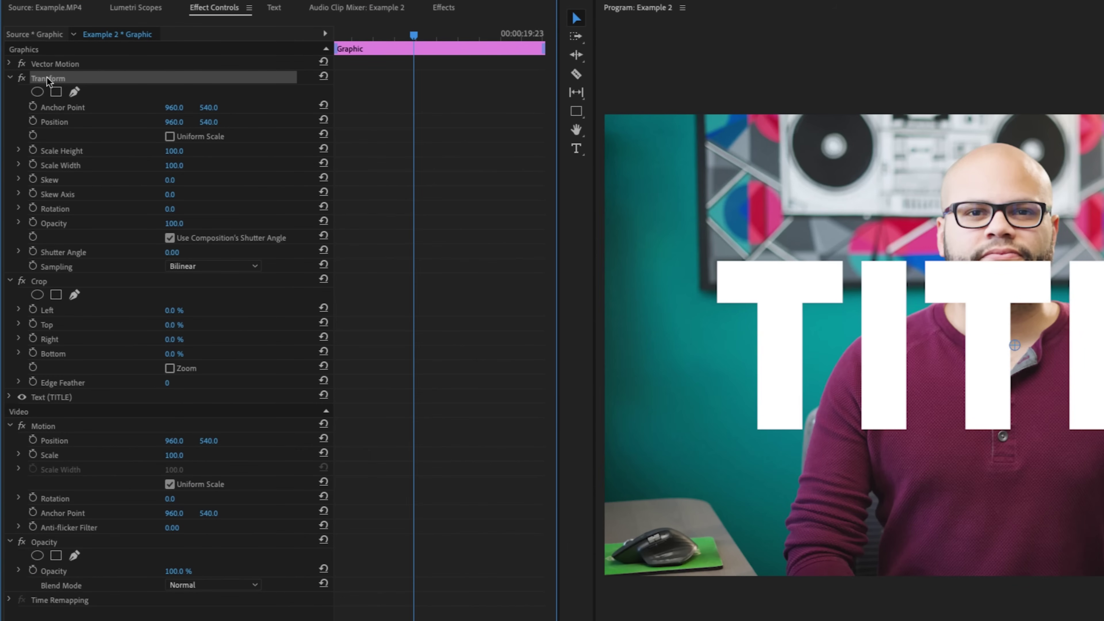
left_click_drag(81, 117, 69, 386)
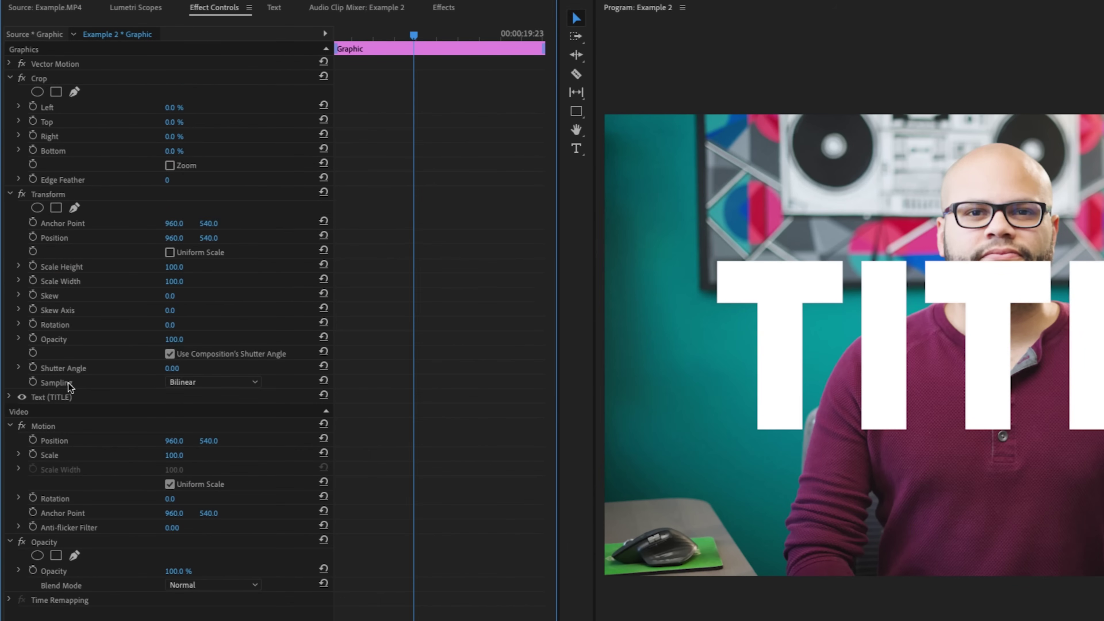
Crop the frame around the title text to about Left 12.2 %, Top 26.6 %, Right 11.4 % and Bottom 26.5 %
left_click(41, 81)
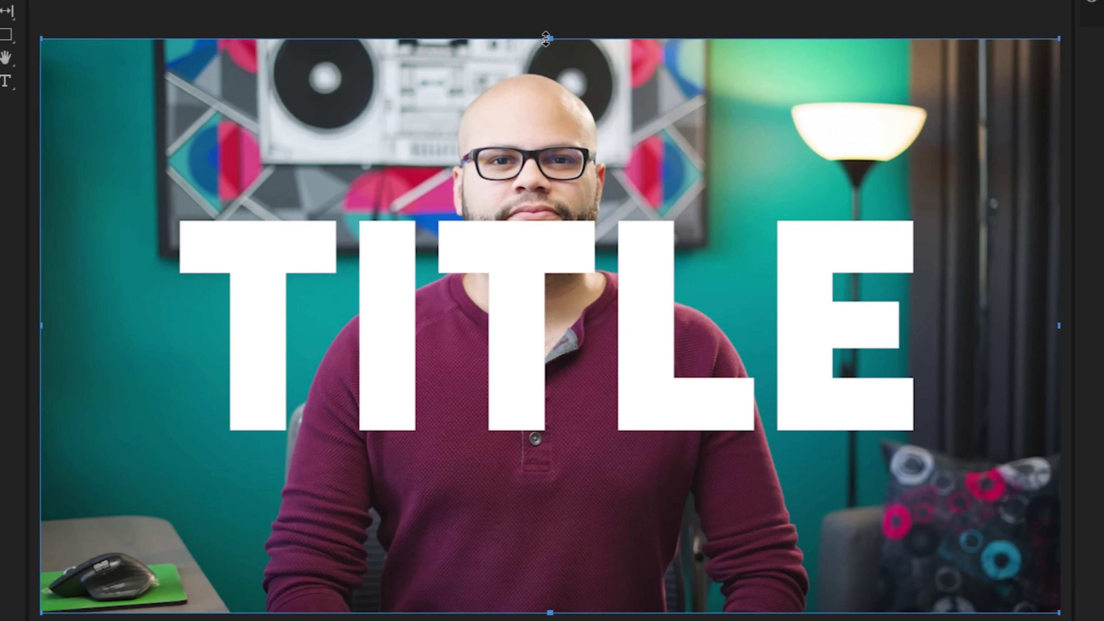
left_click_drag(849, 115, 849, 321)
left_click_drag(40, 400, 165, 391)
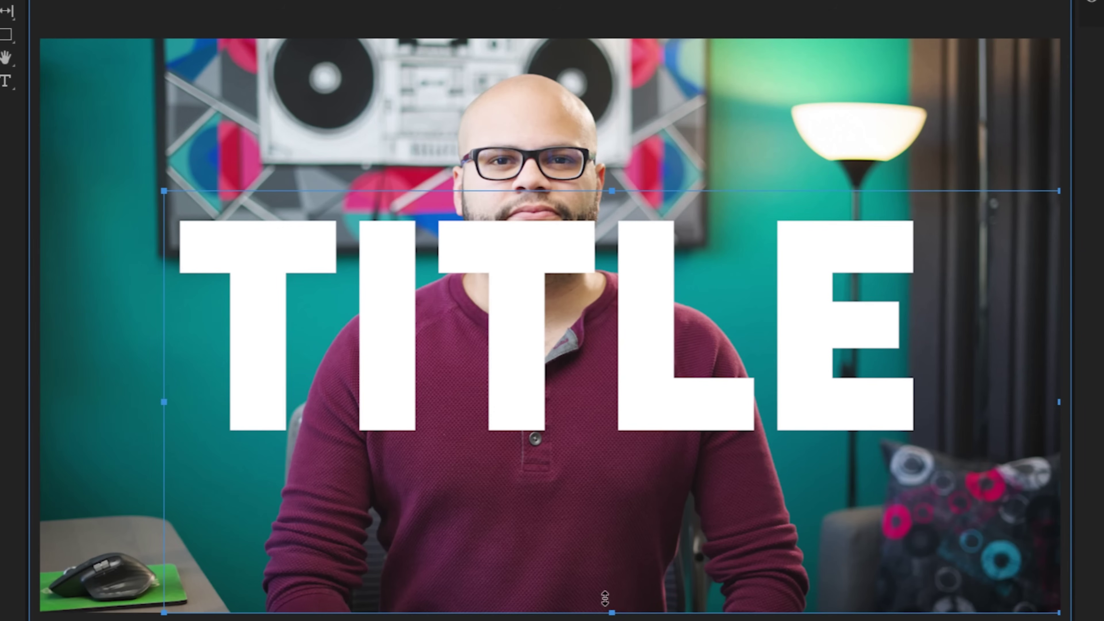
left_click_drag(611, 612, 596, 465)
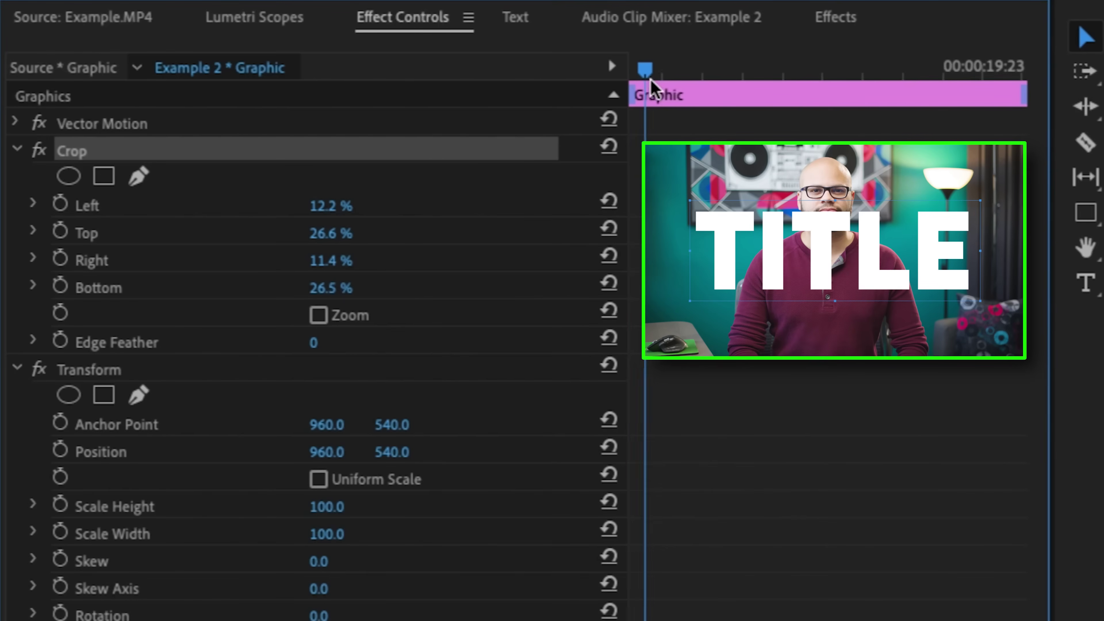
Keyframe Transform Position shortly after the clip's start at 960, 540 and at the start with a vertical value of 1033
left_click_drag(646, 72, 667, 87)
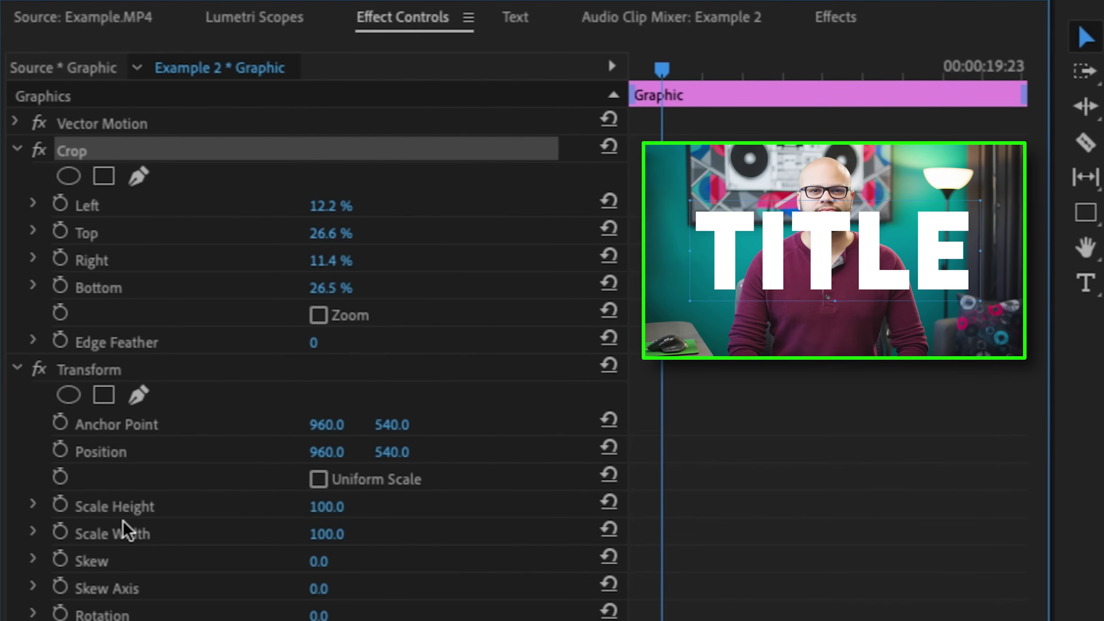
left_click(60, 450)
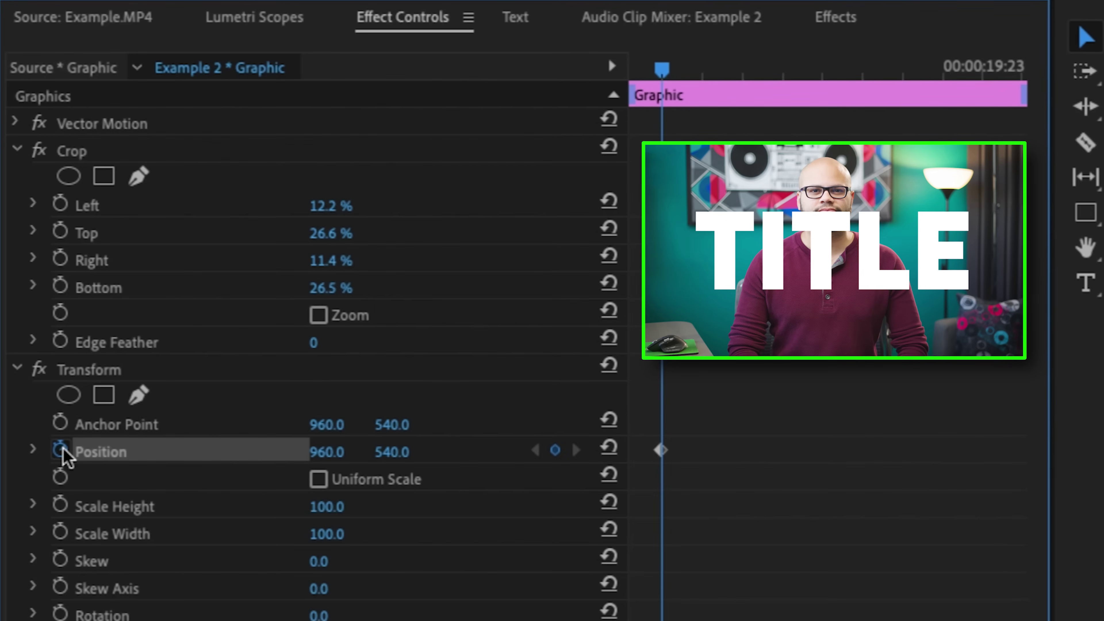
left_click_drag(672, 66, 612, 73)
left_click(556, 451)
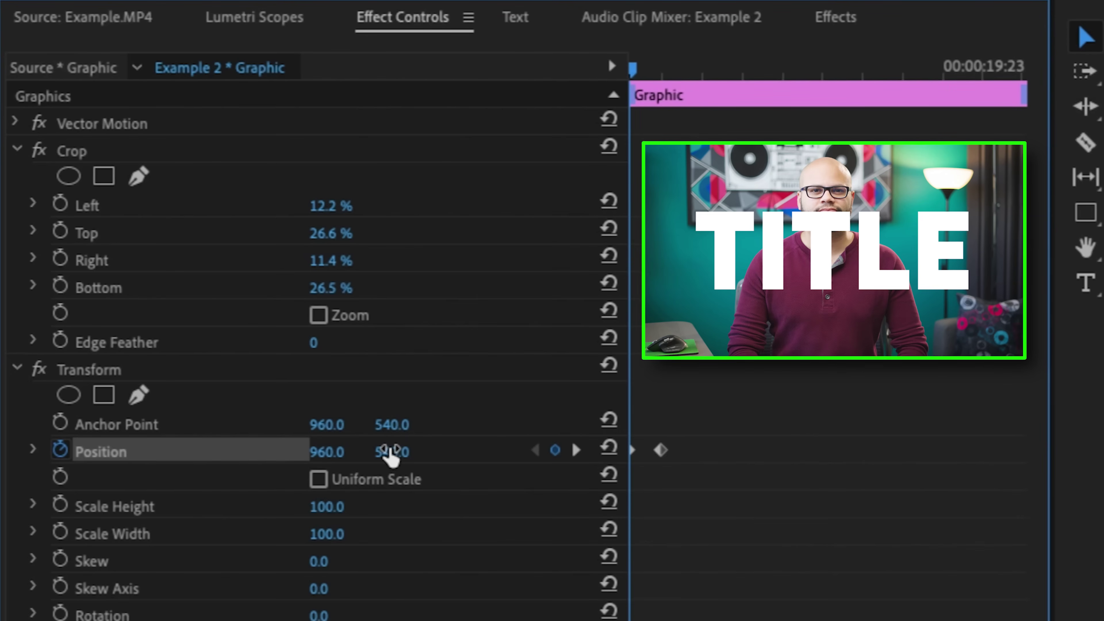
left_click_drag(391, 452, 474, 452)
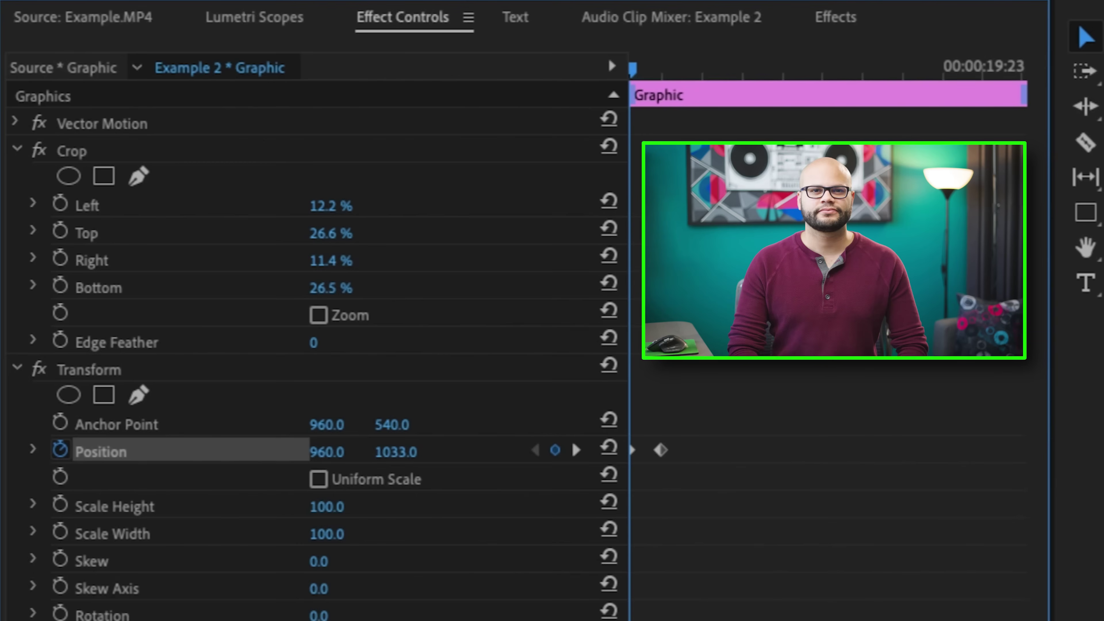
Add a holding Transform Position keyframe mid-clip, slide the title sideways to about 2421 slightly further on, and play the animation from the start
left_click_drag(643, 69, 768, 98)
left_click(556, 450)
left_click_drag(776, 70, 823, 70)
left_click_drag(337, 459, 478, 459)
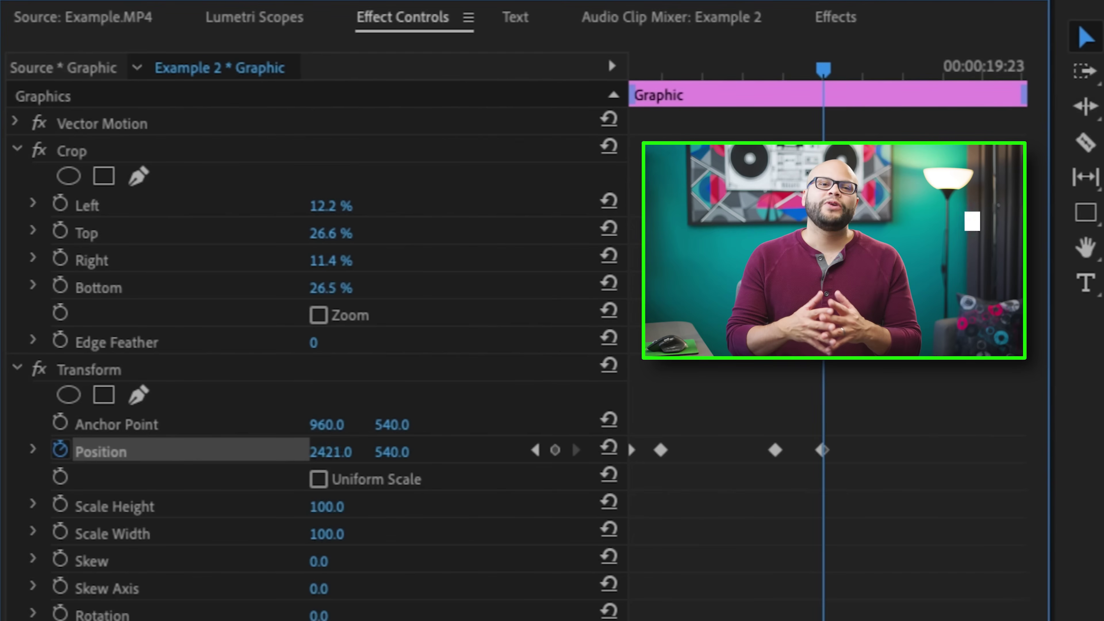
key("Home")
key("space")
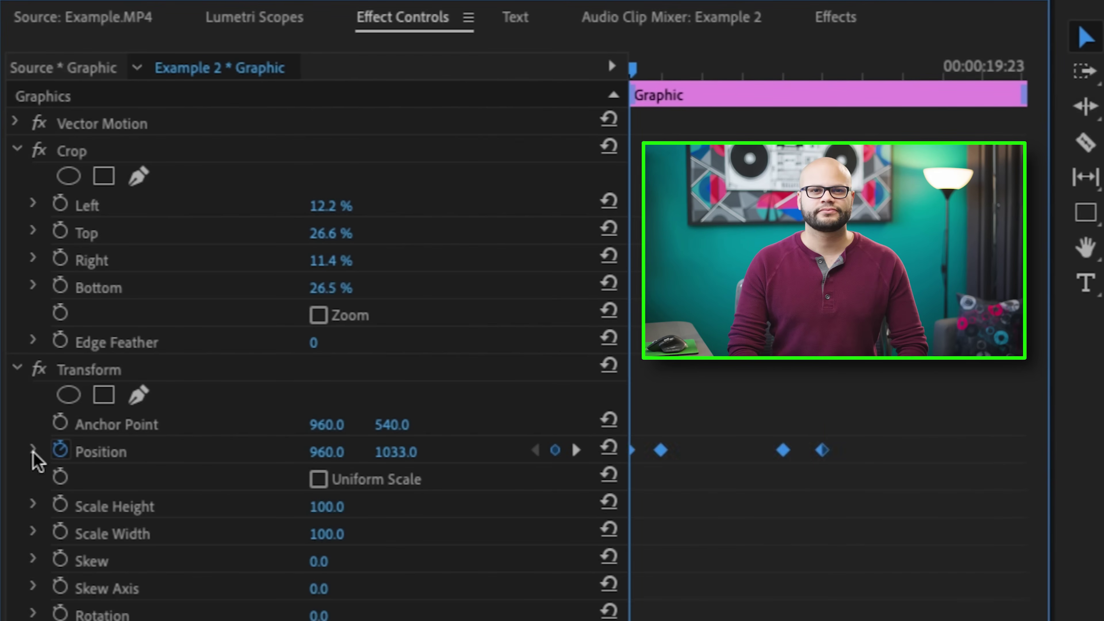
Select all Transform Position keyframes, expand the velocity graph and apply Ease In temporal interpolation
left_click_drag(851, 398, 549, 498)
left_click(34, 449)
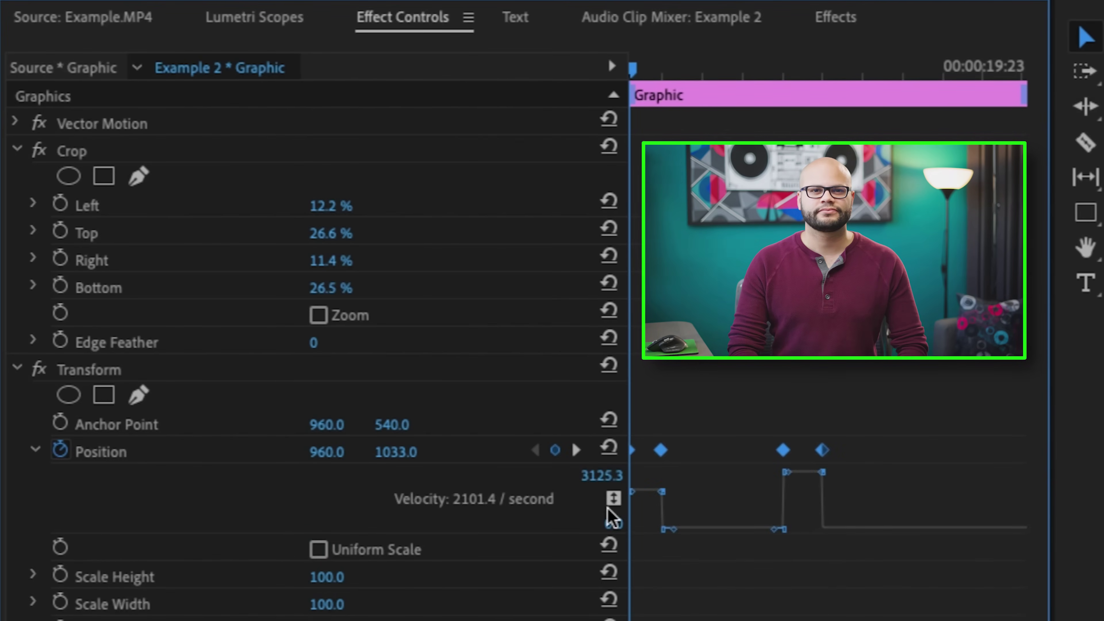
right_click(824, 470)
mouse_move(707, 506)
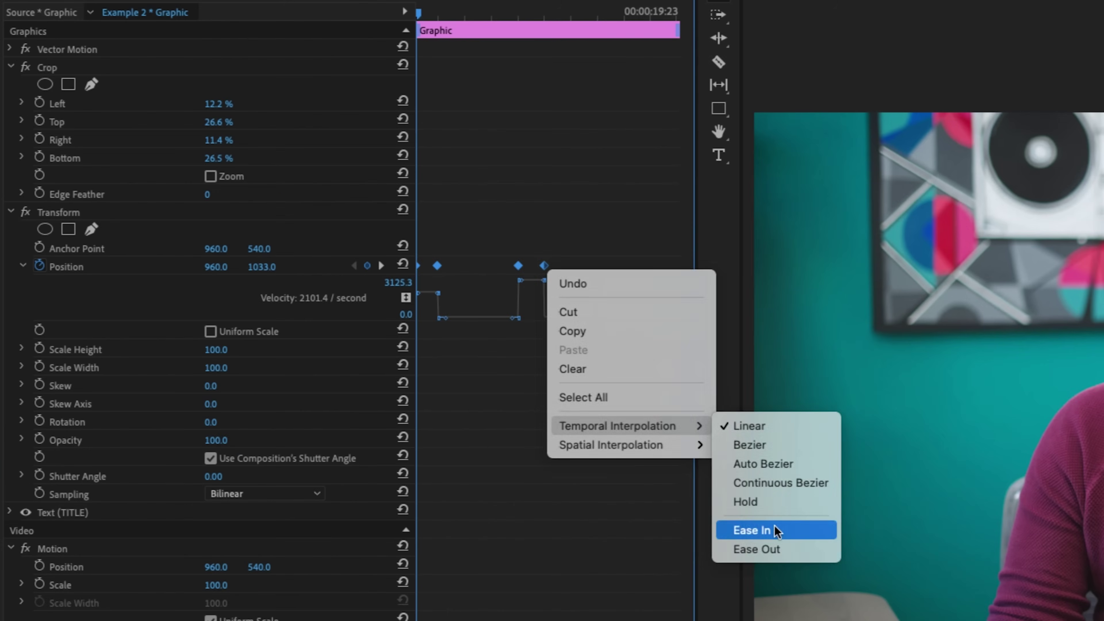
left_click(754, 526)
Apply Ease Out temporal interpolation to the Transform Position keyframes and play back the title animation
right_click(822, 450)
mouse_move(626, 429)
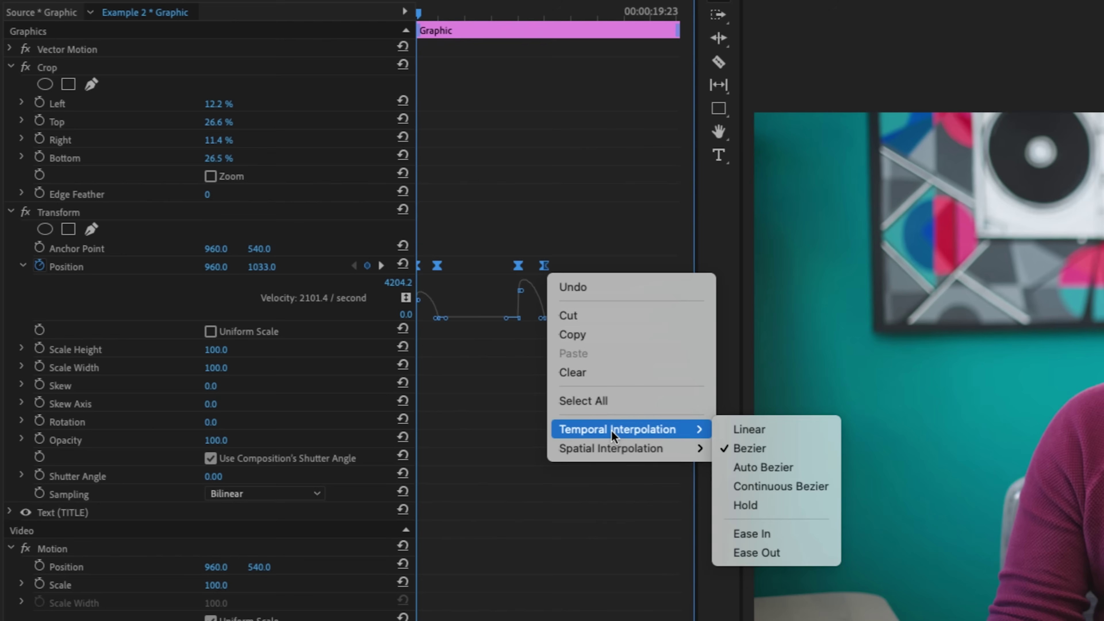
left_click(767, 552)
key("equal")
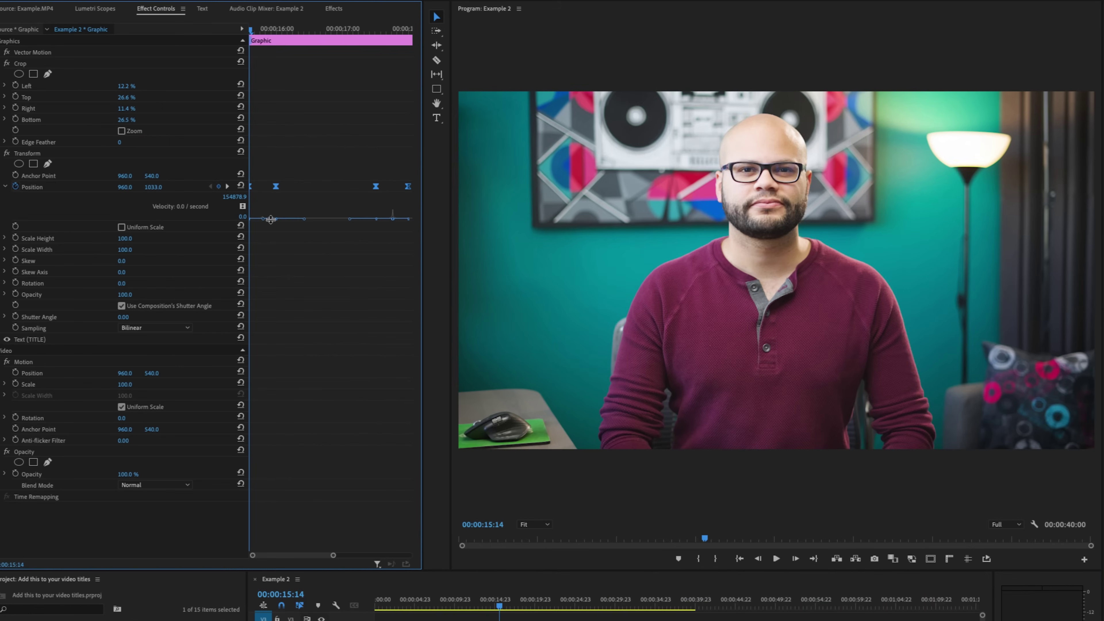
key("space")
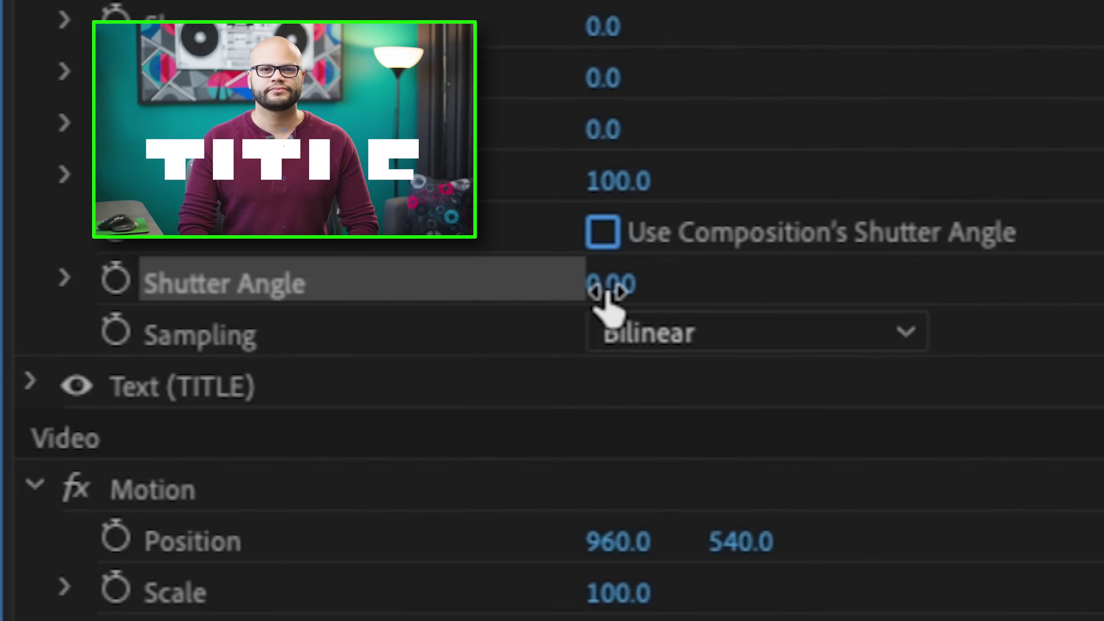
Set the Transform effect's Shutter Angle to 180 for motion blur on the title
left_click_drag(610, 284, 726, 284)
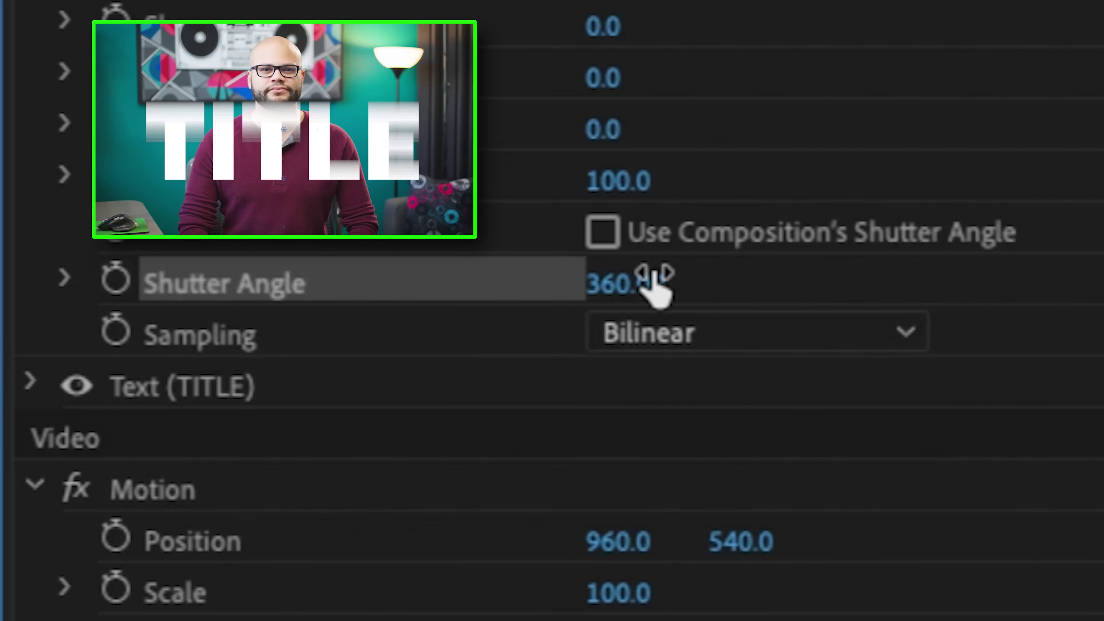
left_click(651, 283)
type("180")
key("Return")
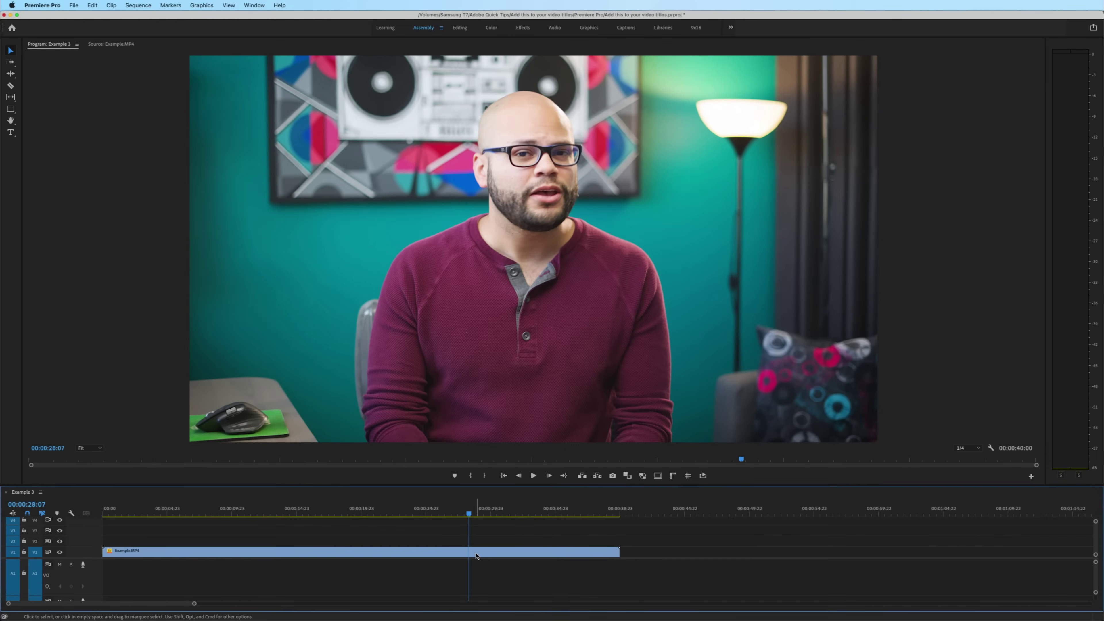
In the Example 3 sequence, cut the Example.MP4 clip at 00:00:28:07 and again six seconds further on
key("super+k")
left_click_drag(478, 515, 547, 528)
left_click(551, 553)
key("super+k")
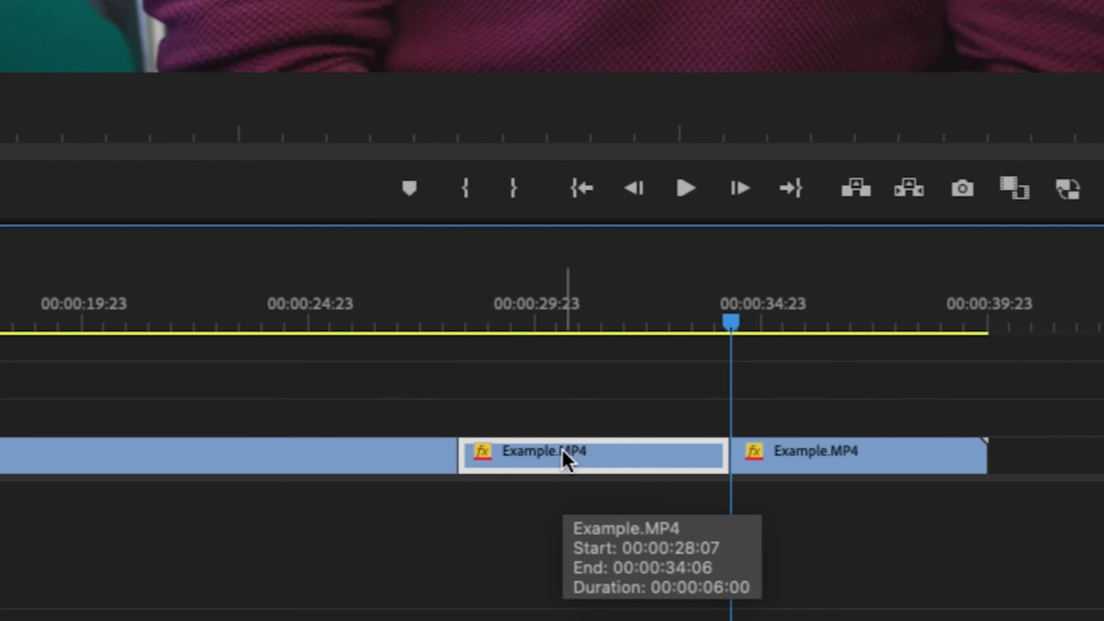
Duplicate the middle Example.MP4 clip onto the track above and replace the copy with an After Effects composition
left_click_drag(582, 460, 576, 424)
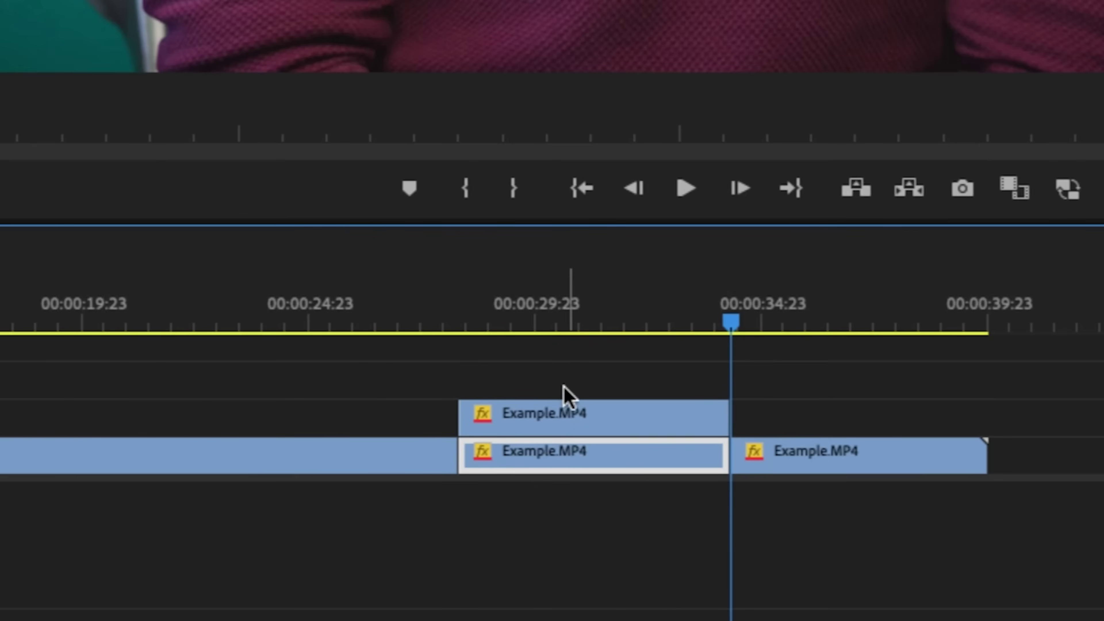
right_click(591, 424)
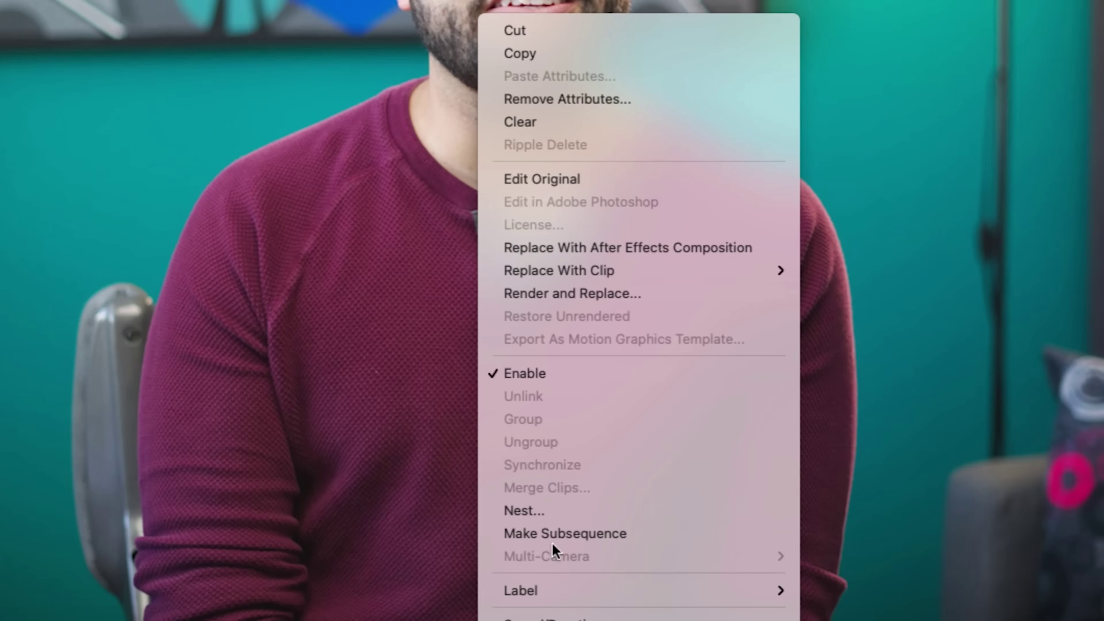
left_click(631, 246)
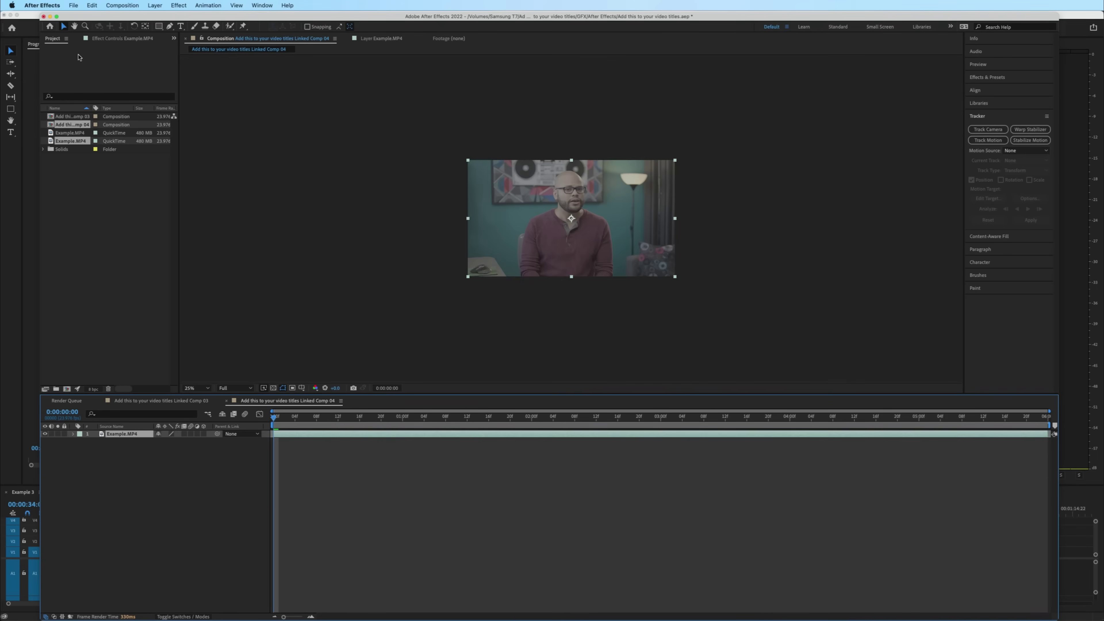
Add a null object and a text layer reading TITLE to the linked After Effects composition
right_click(133, 482)
mouse_move(161, 494)
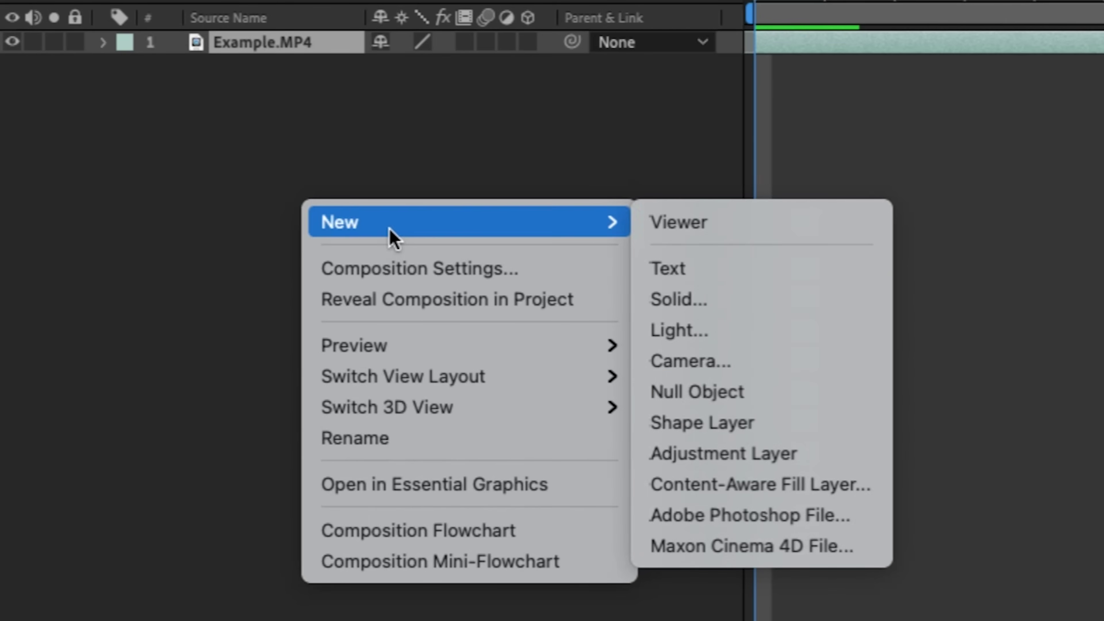
left_click(803, 391)
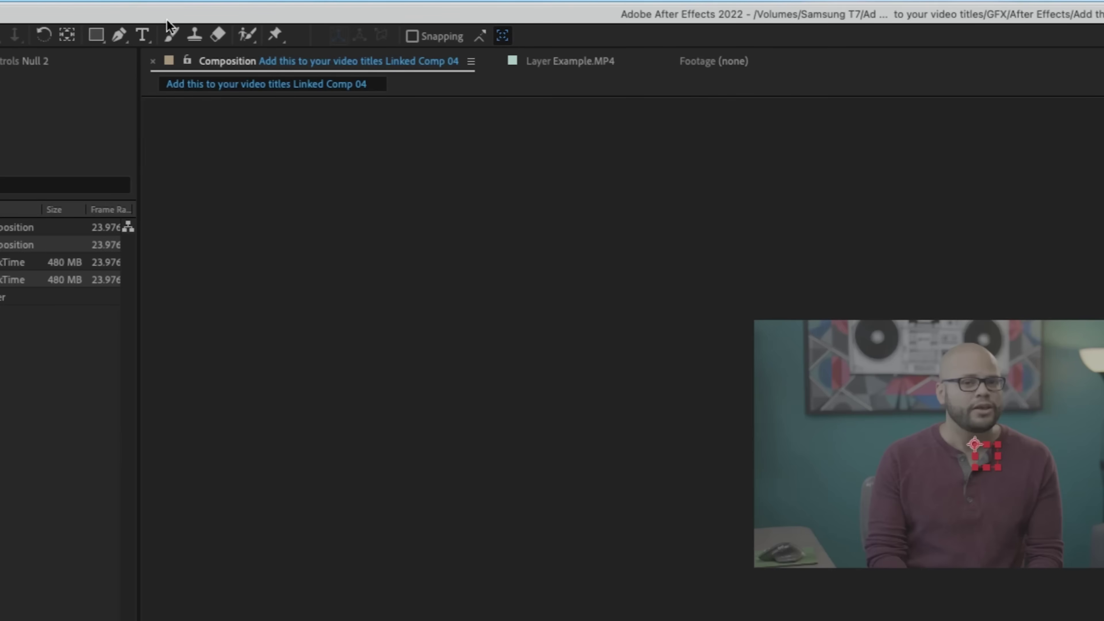
left_click(142, 35)
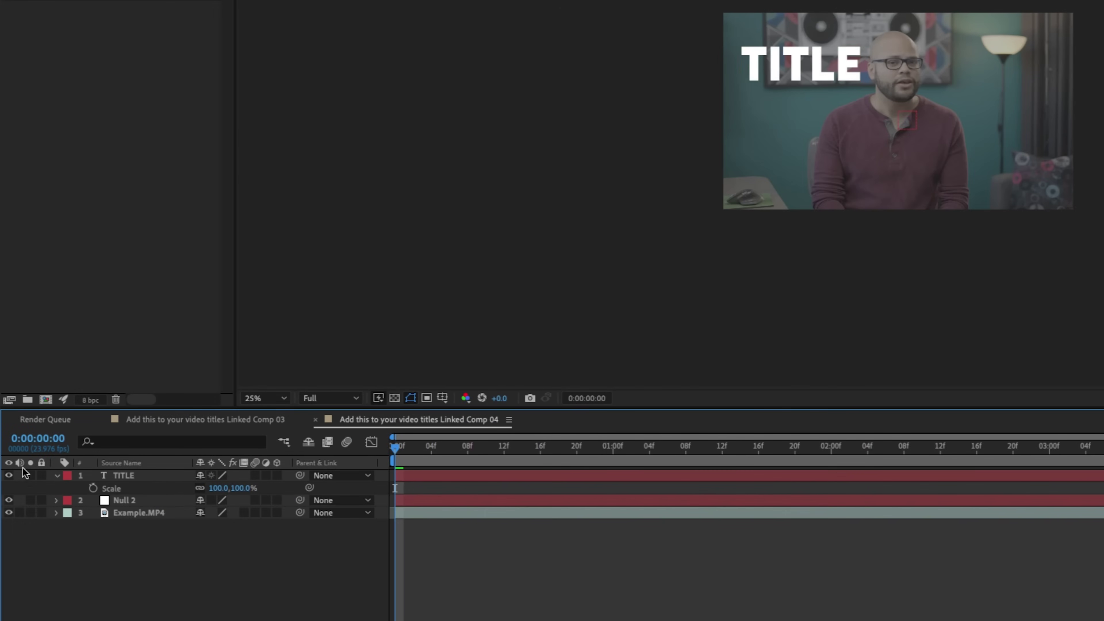
Hide the TITLE and Null 2 layers and start Track Motion on the Example.MP4 layer
left_click_drag(12, 482, 11, 509)
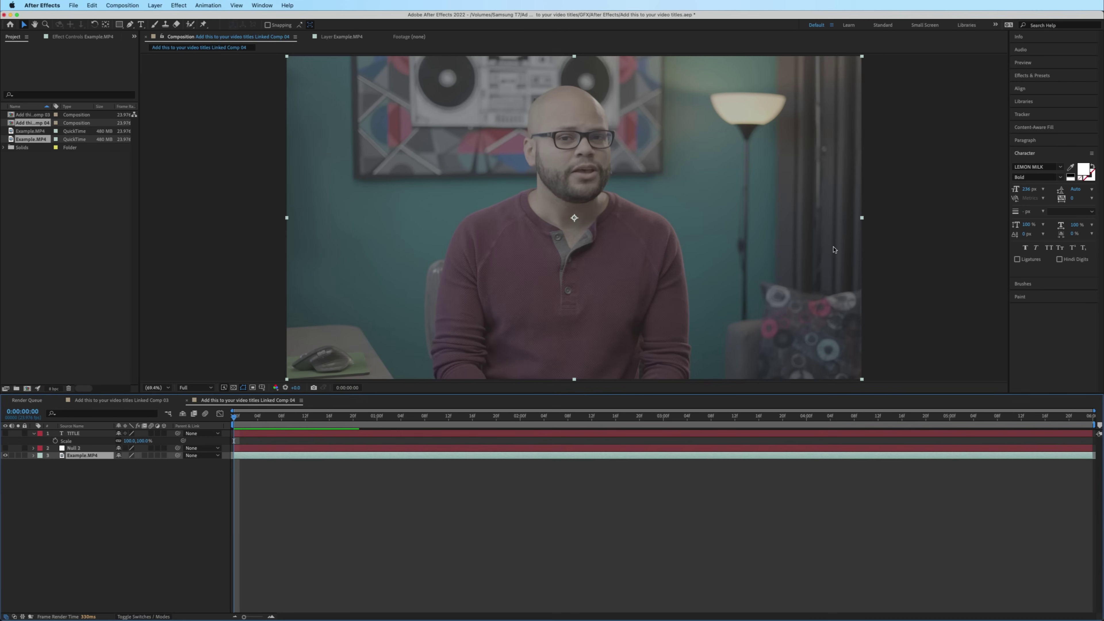
left_click(1036, 116)
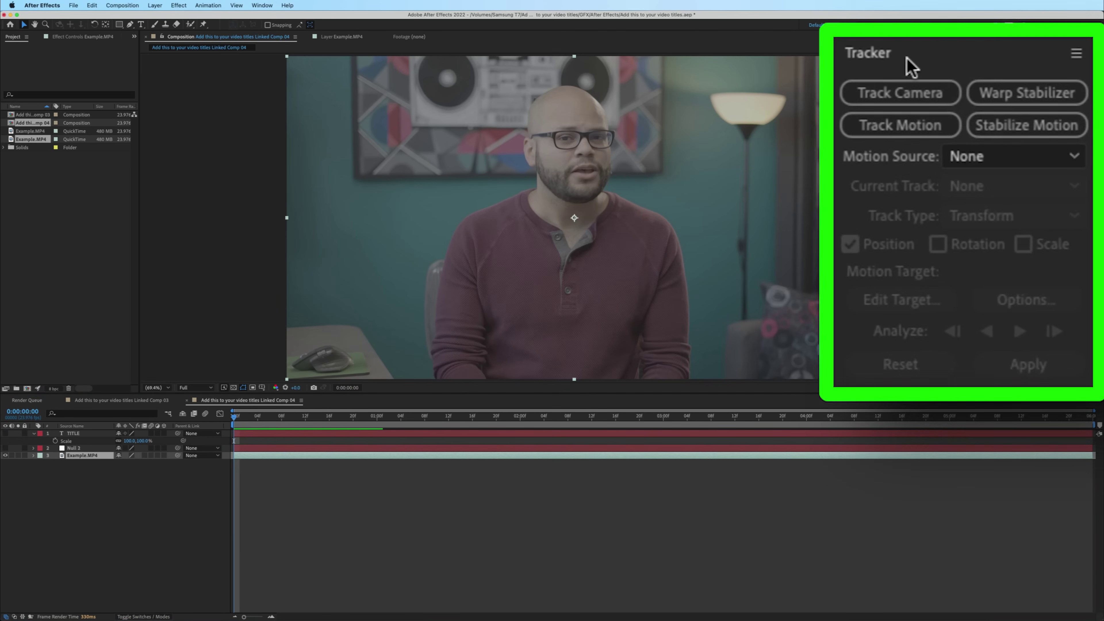
left_click(909, 127)
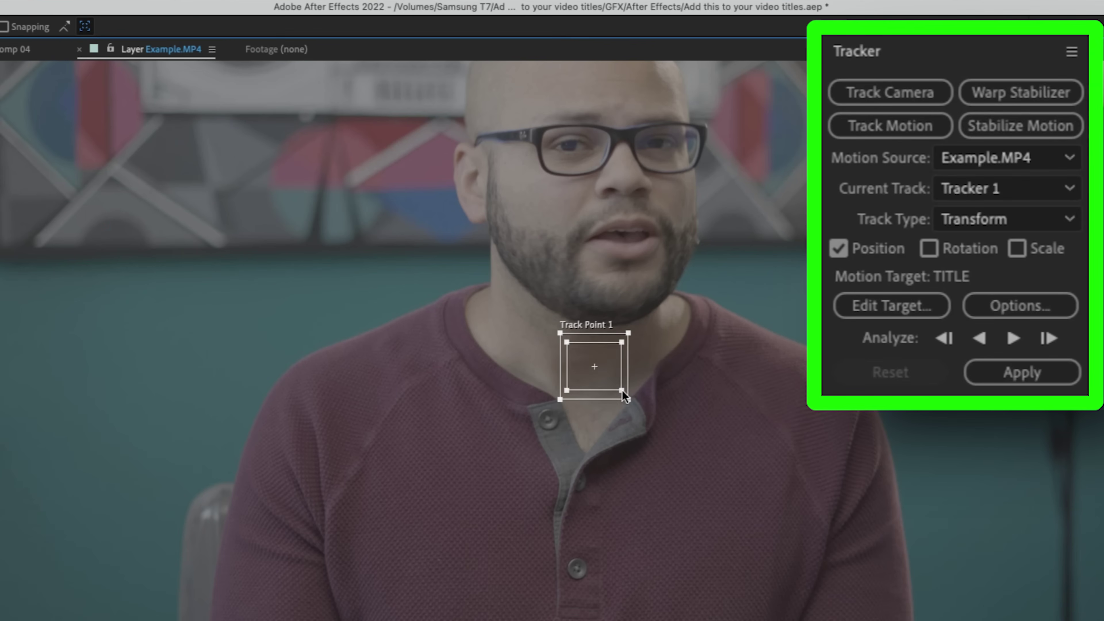
Resize Track Point 1's feature and search regions, place them over the man's eye behind the glasses, and analyze the motion forward
left_click_drag(589, 214, 583, 210)
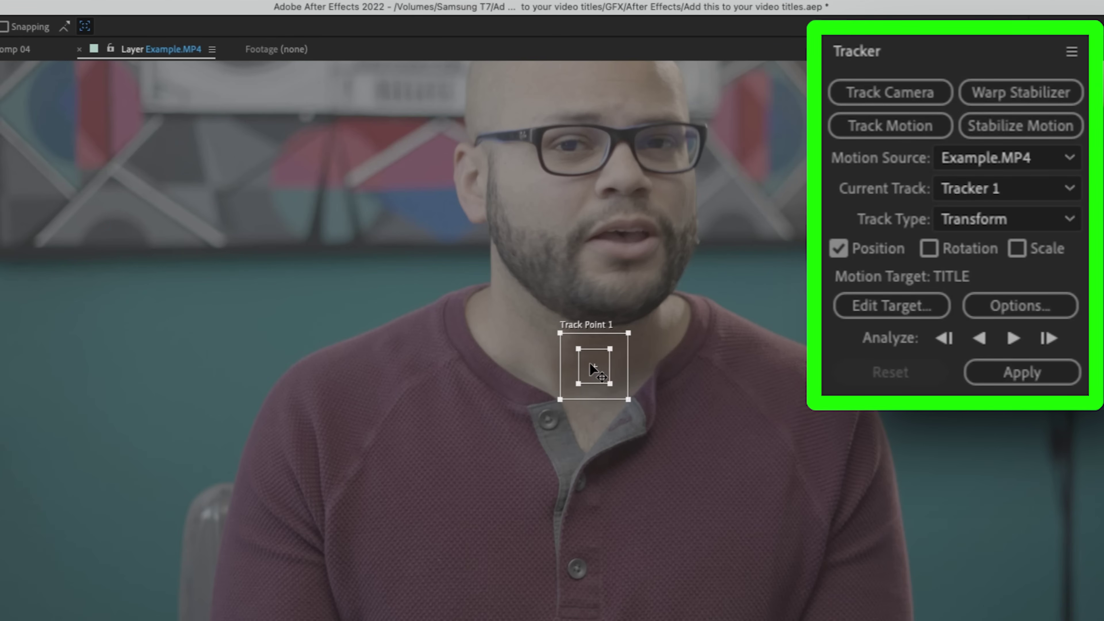
left_click_drag(594, 369, 578, 155)
mouse_move(631, 205)
left_mouse_down()
mouse_move(595, 169)
mouse_move(624, 191)
left_mouse_up()
left_click_drag(578, 156, 596, 161)
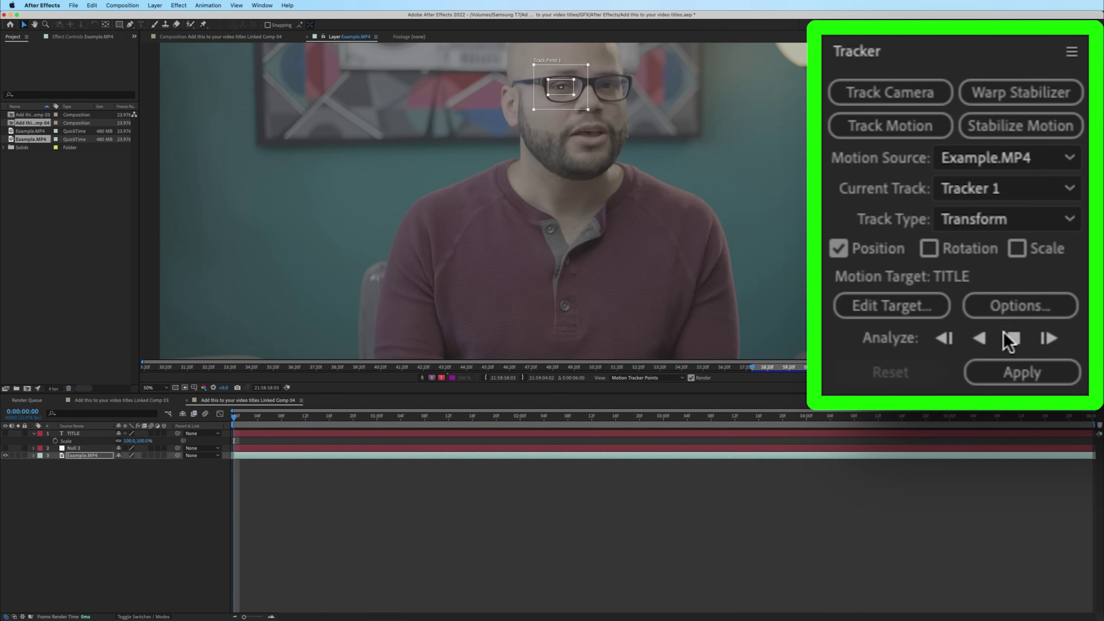
left_click(1071, 209)
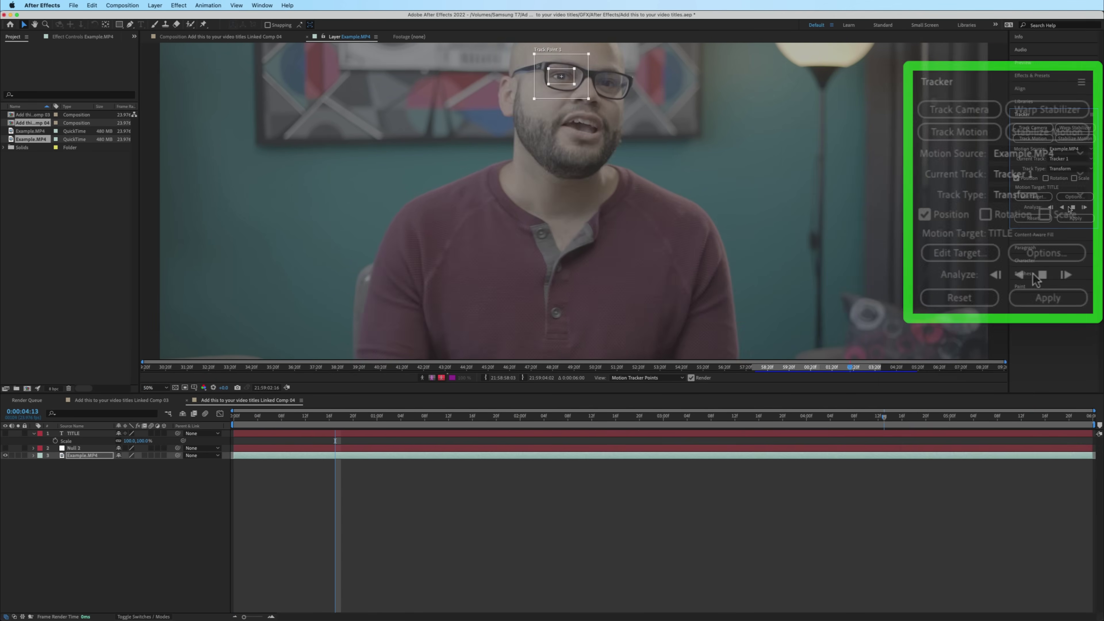
Expand Tracker 1's Track Point 1 on the Example.MP4 layer and scrub back to 0:00:02:08 to examine the tracked keyframes
scroll(573, 200, "down", 2)
left_click(33, 456)
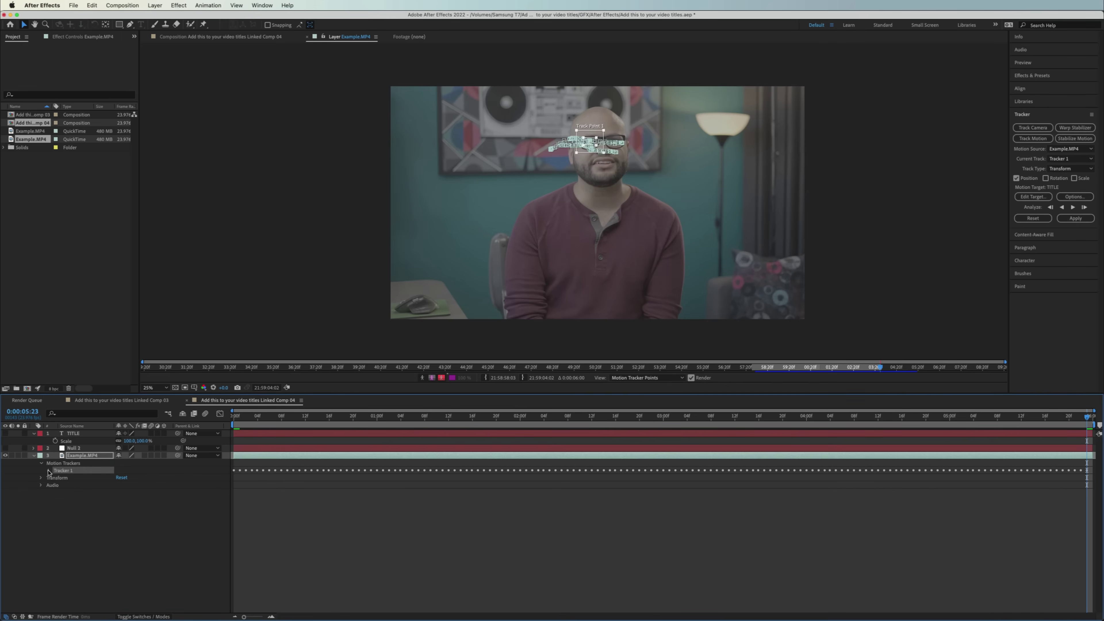
left_click(48, 470)
left_click(57, 478)
left_click_drag(954, 444, 568, 447)
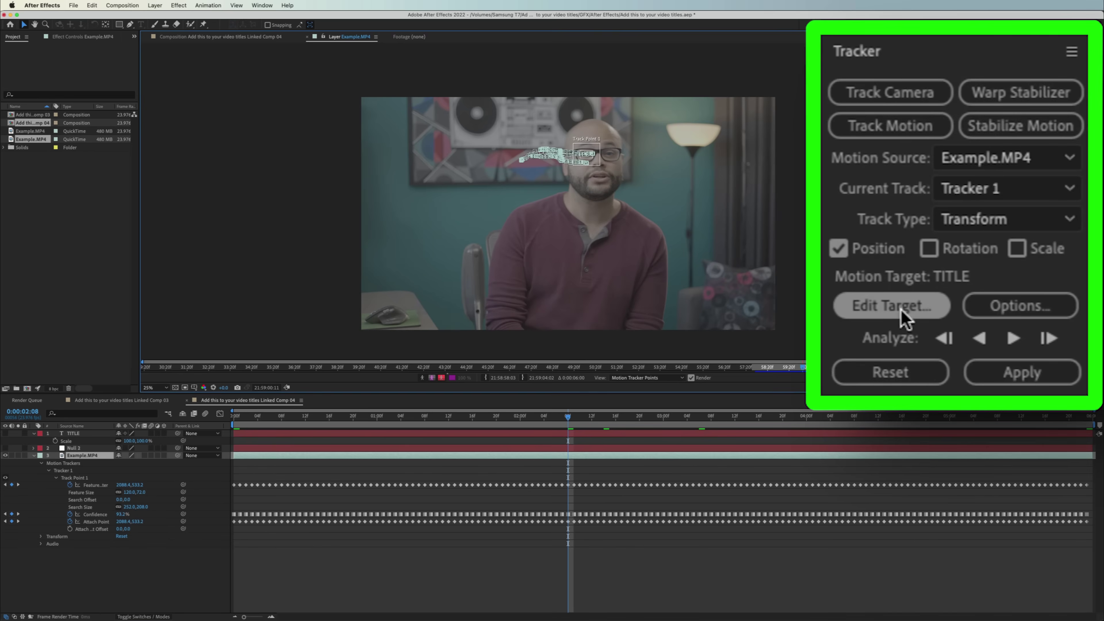
Set the motion target to Null 2, apply the tracking data in X and Y, and reveal the null's keyframes
left_click(925, 312)
left_click(623, 304)
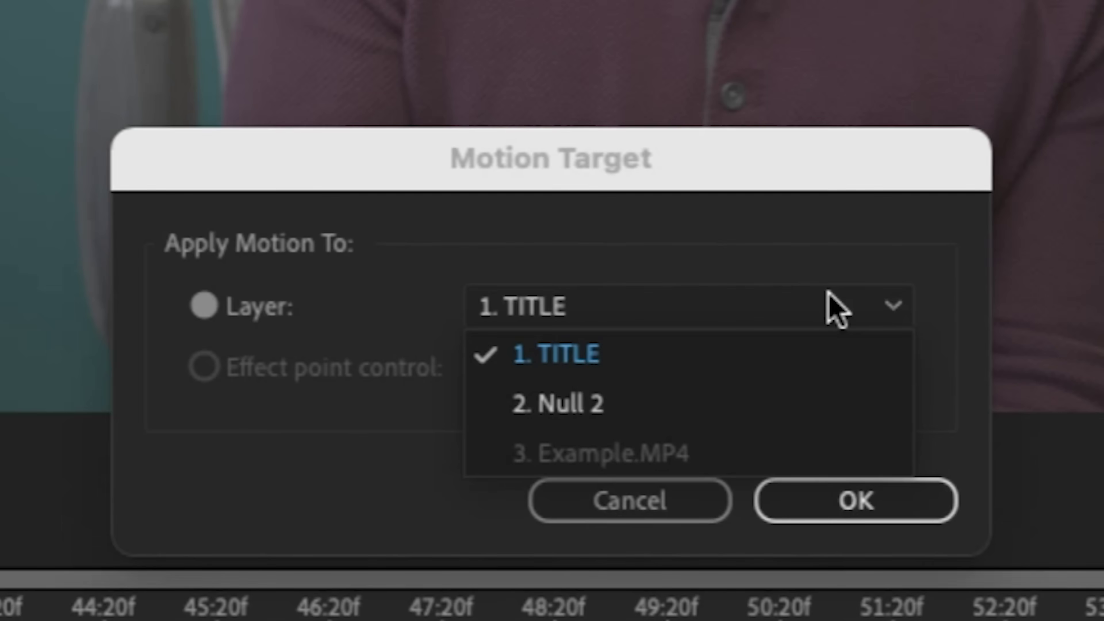
left_click(585, 406)
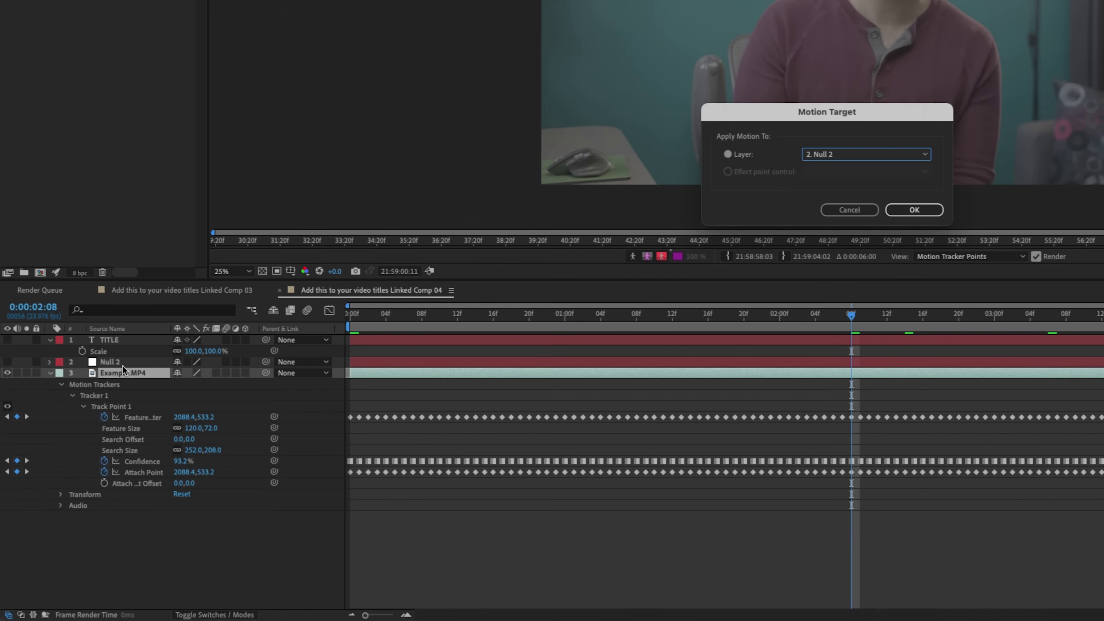
left_click(914, 210)
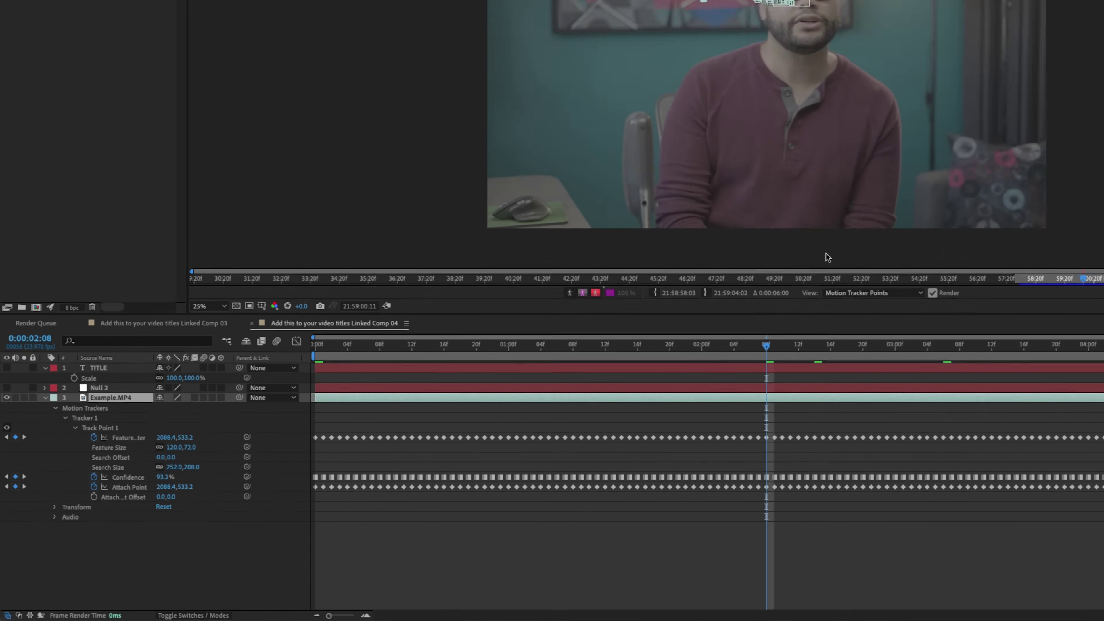
left_click(1021, 374)
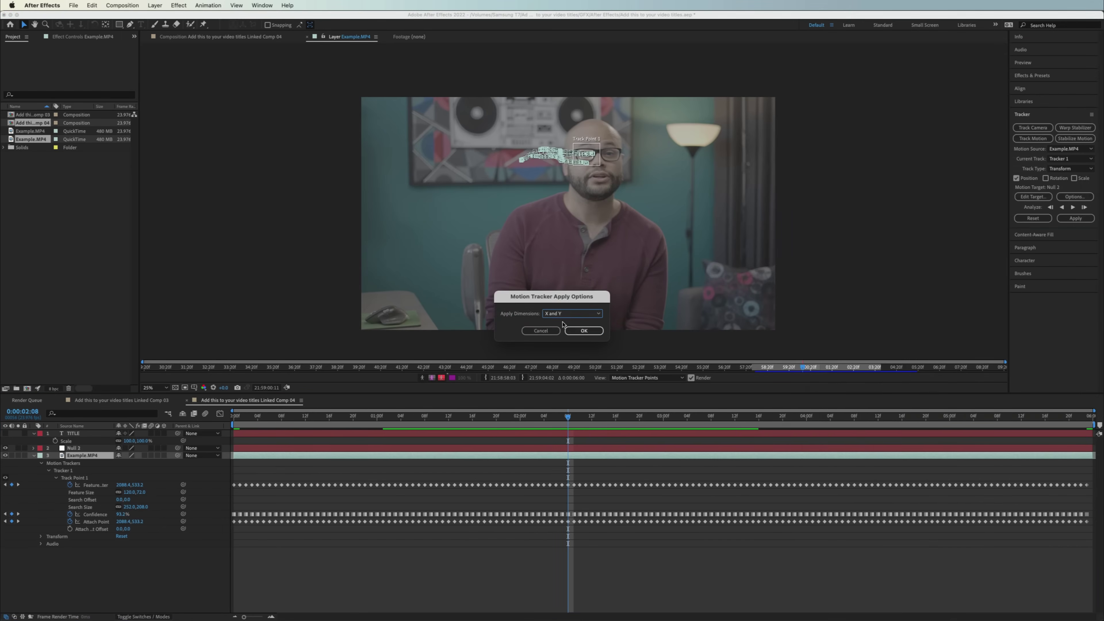
left_click(580, 329)
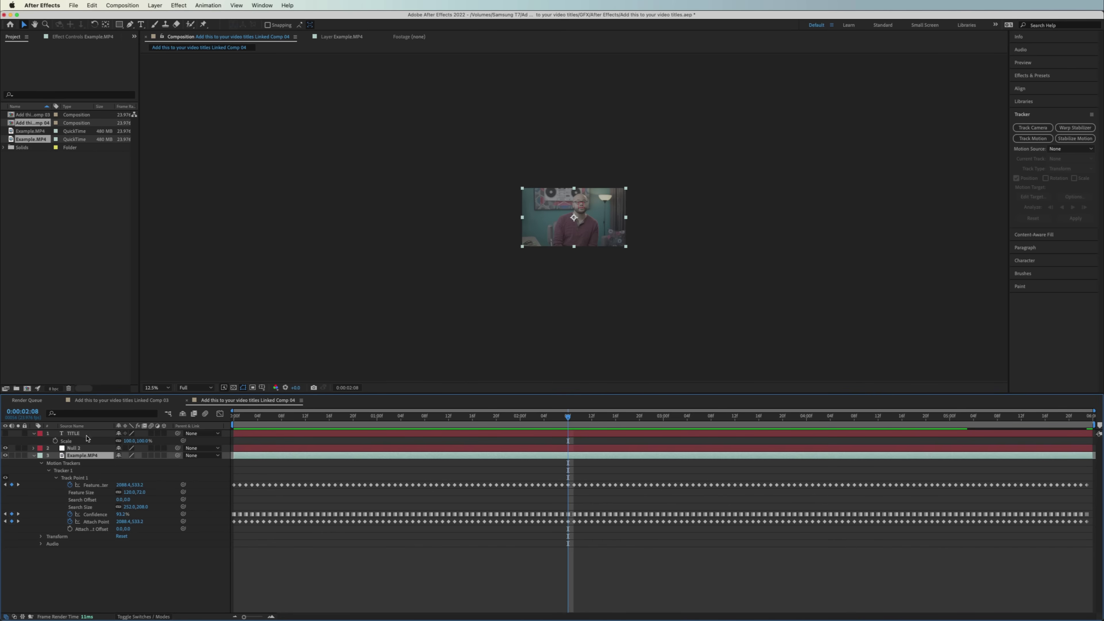
left_click(77, 447)
key("u")
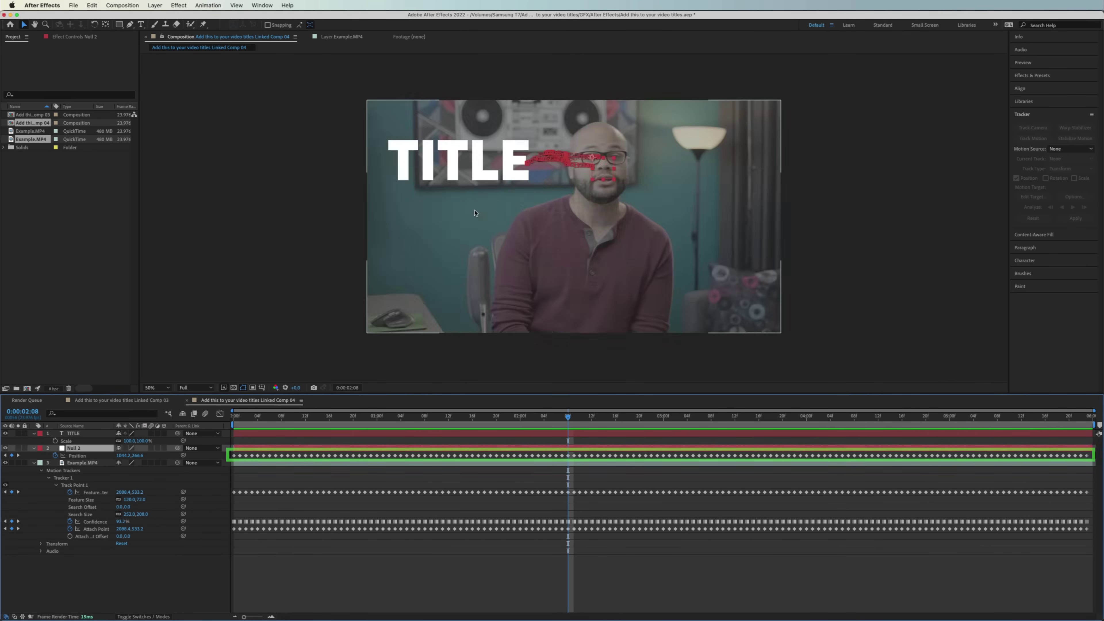
Move the TITLE text closer to the man's head, parent it to Null 2, and preview the composition
left_click_drag(492, 177, 527, 187)
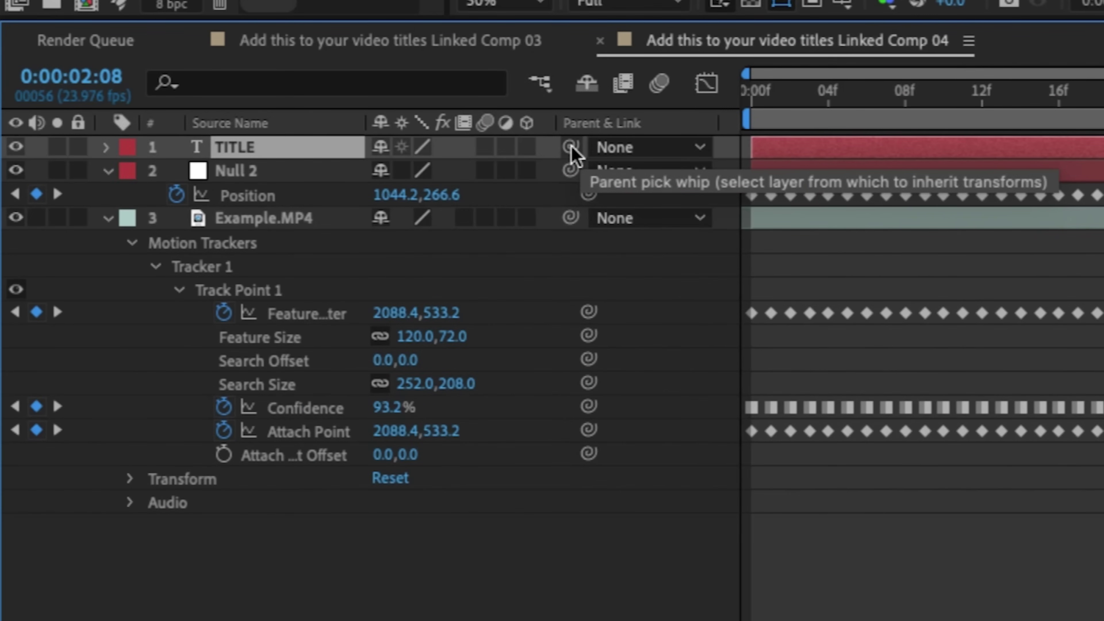
left_click_drag(572, 151, 234, 171)
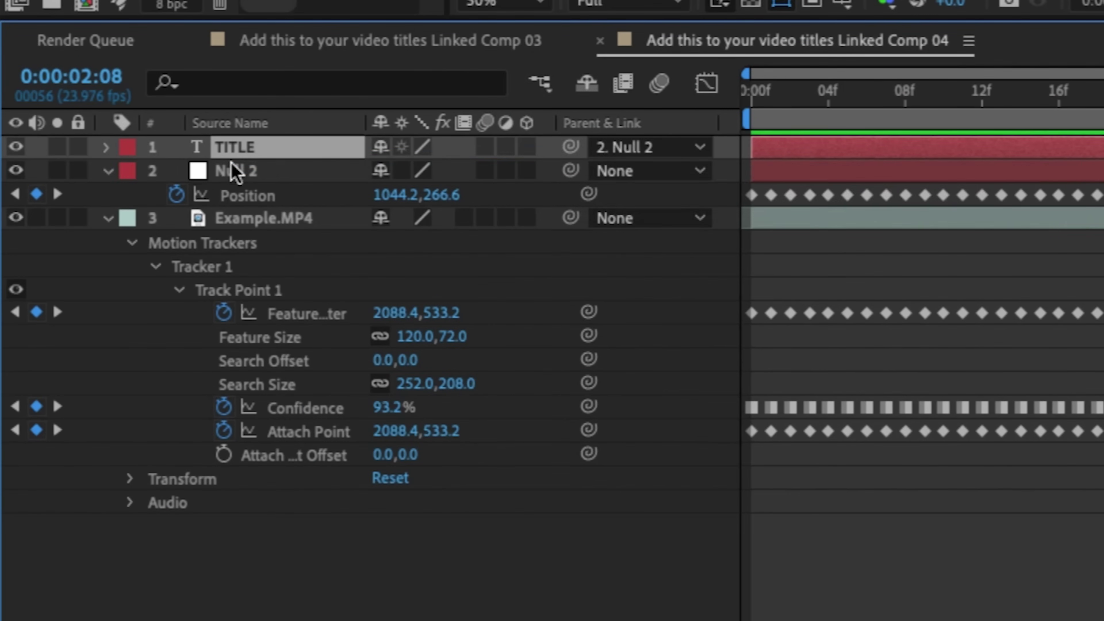
key("space")
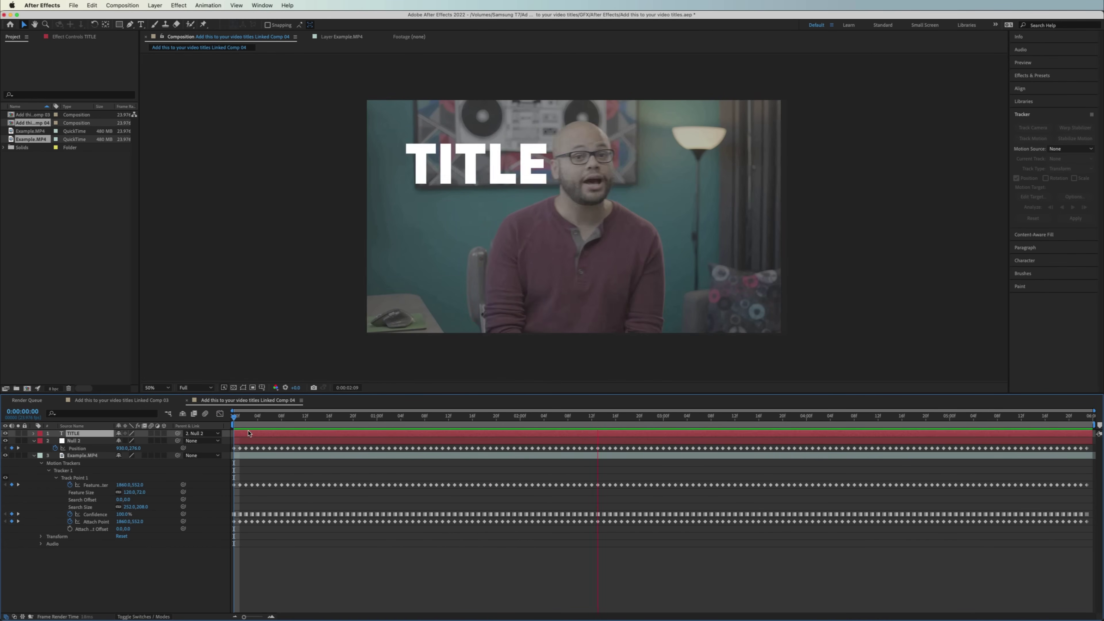
key("space")
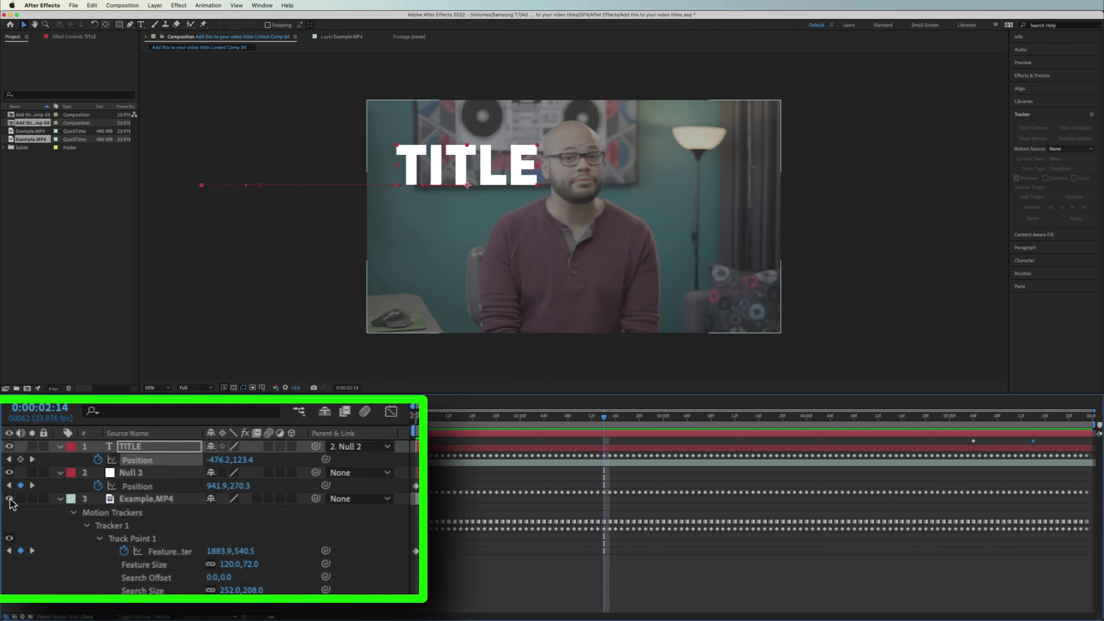
Hide the Example.MP4 layer in the composition, switch to Premiere Pro and play the tracked title in the Example 3 sequence
left_click(10, 509)
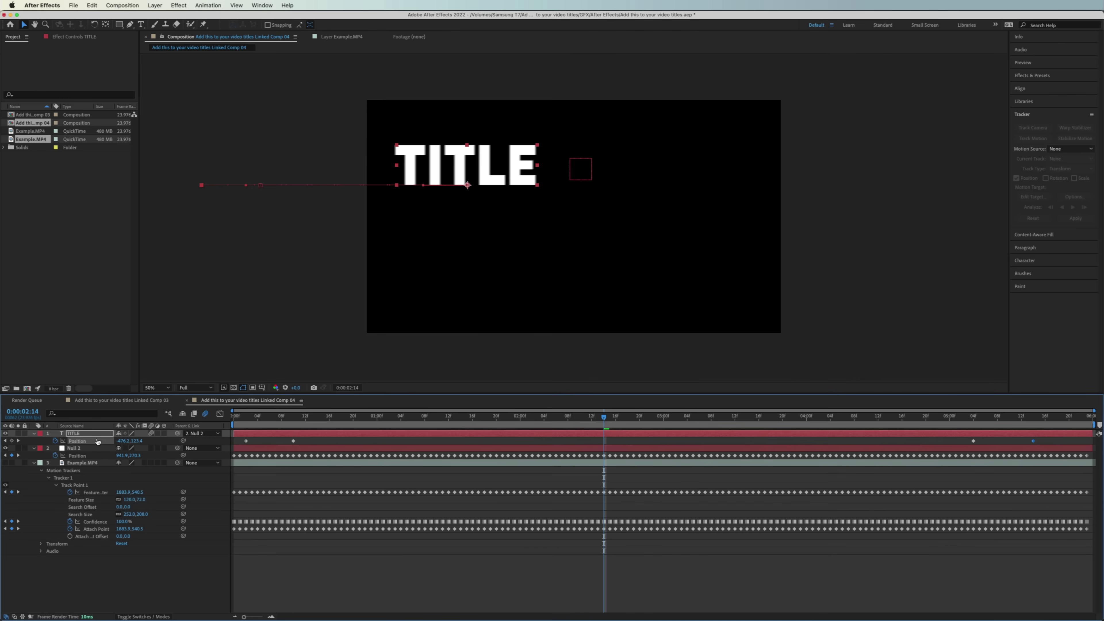
key("super+Tab")
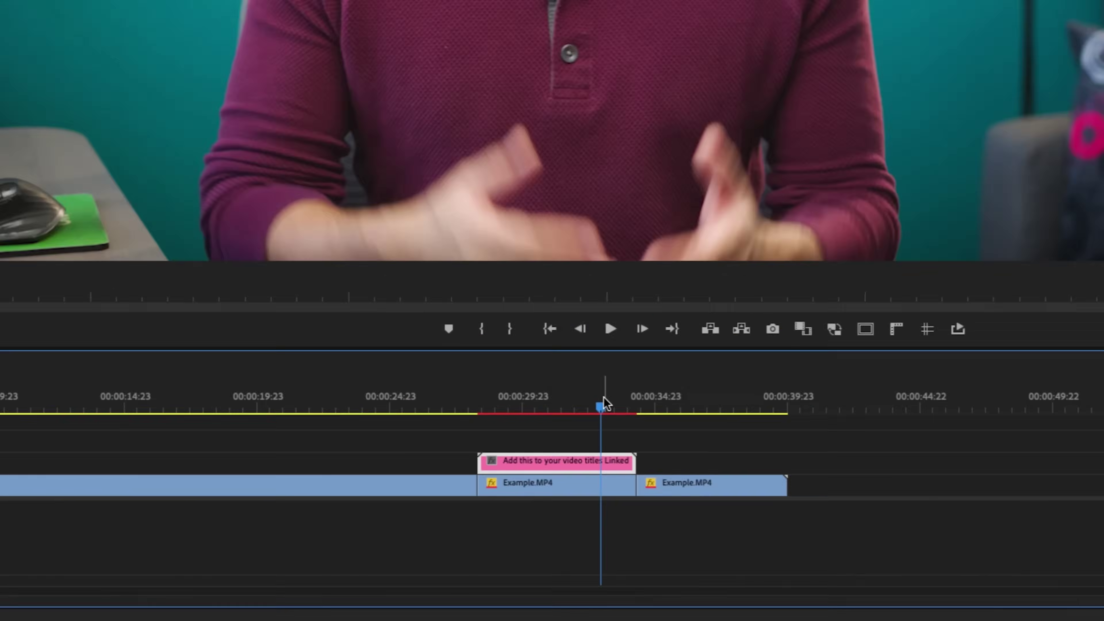
left_click(484, 514)
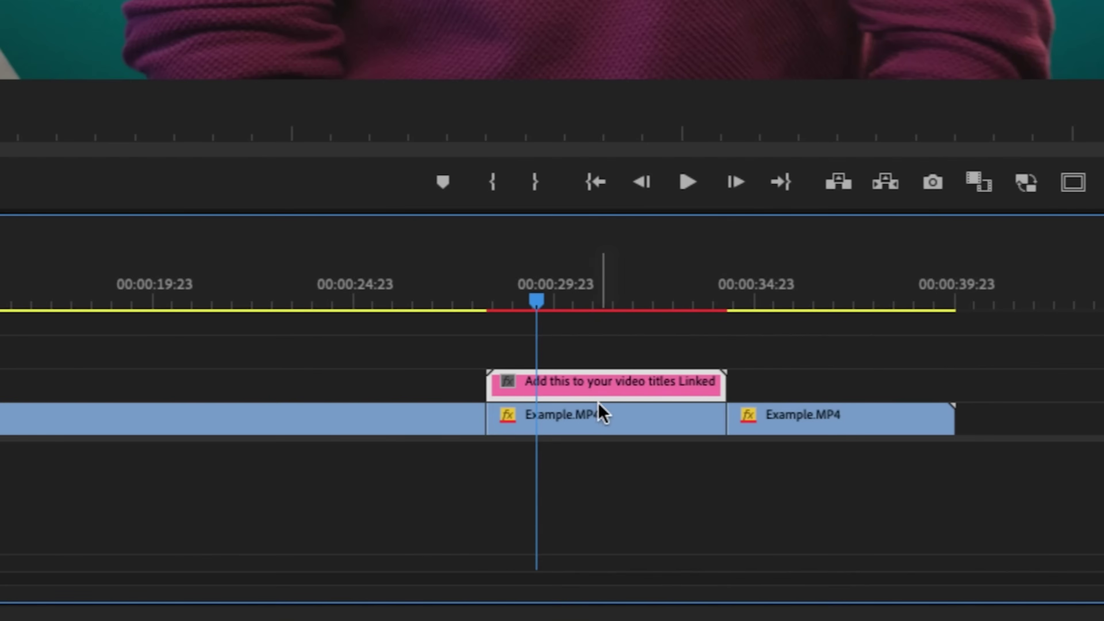
left_click(585, 410)
key("space")
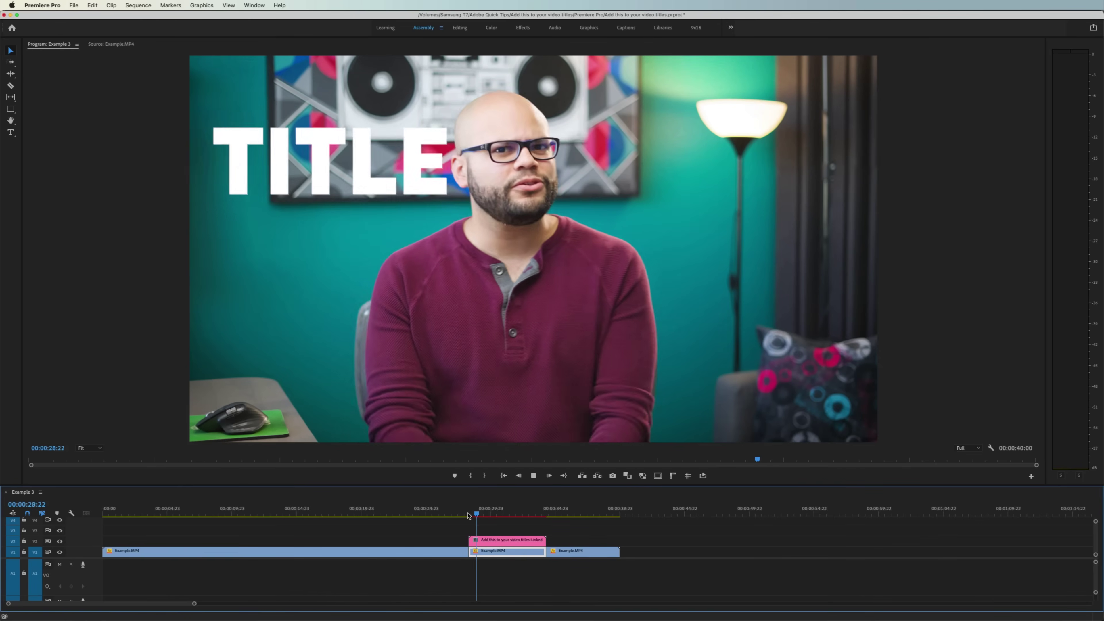